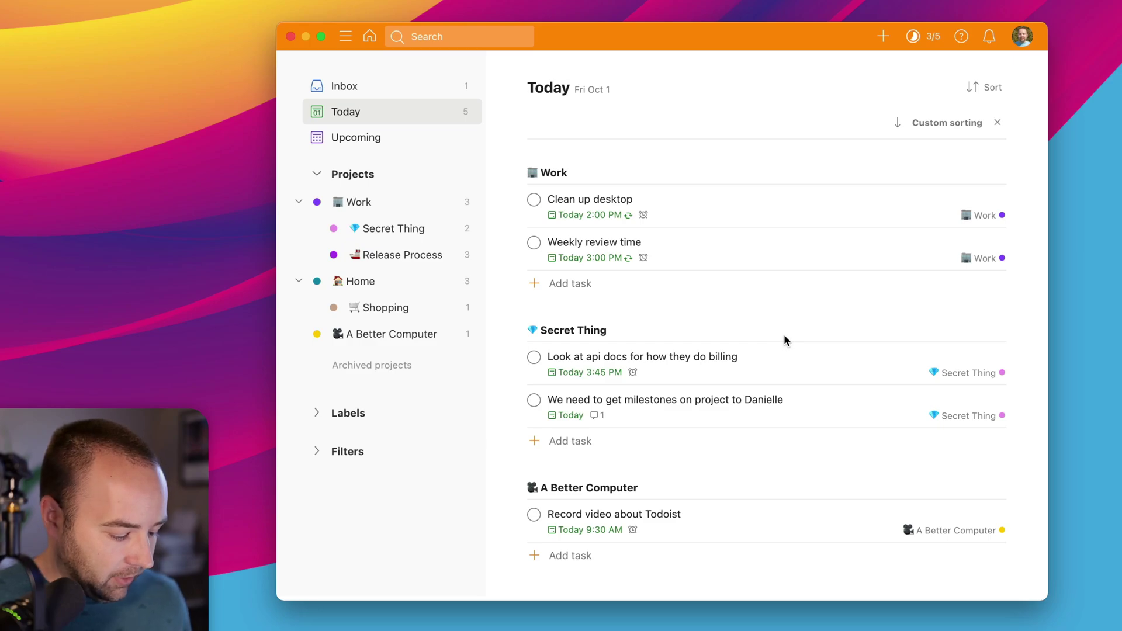
Quick-add 'Do the thing tomorrow 8am #work' so it lands in Work, due tomorrow 8:00 AM.
{"action": "key", "text": "q"}
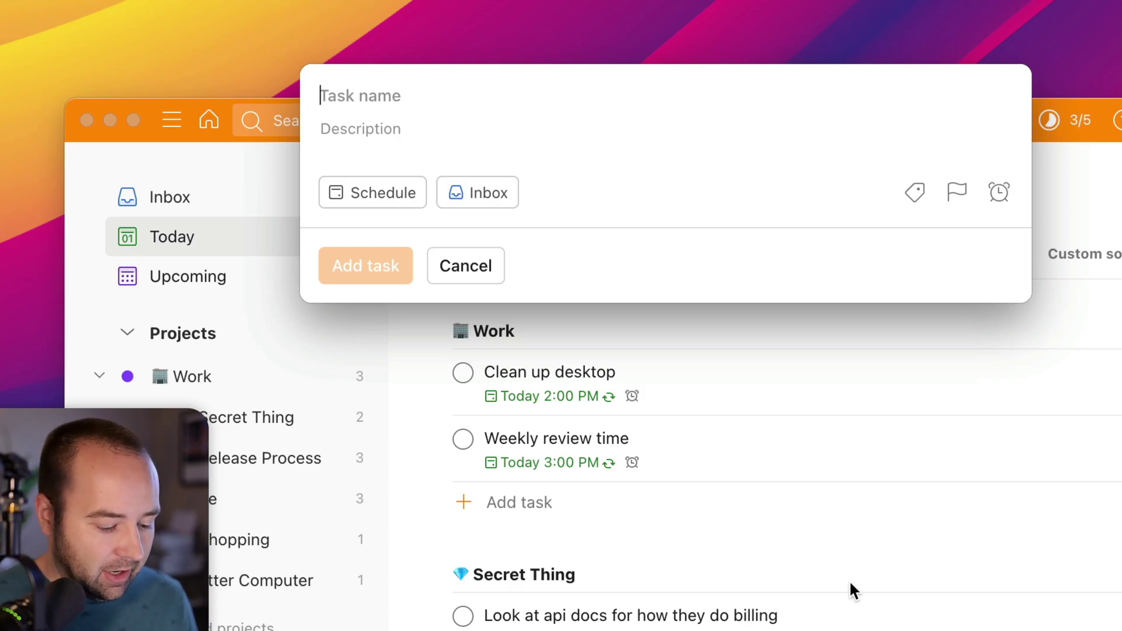
{"action": "type", "text": "Do the thing"}
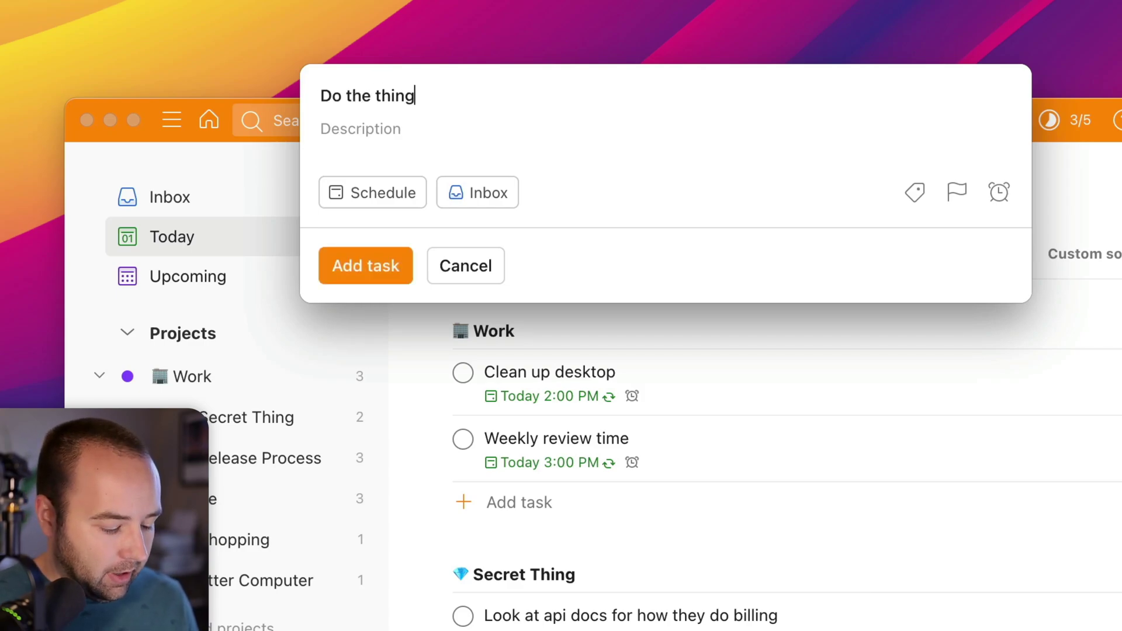
{"action": "type", "text": " tomorrow"}
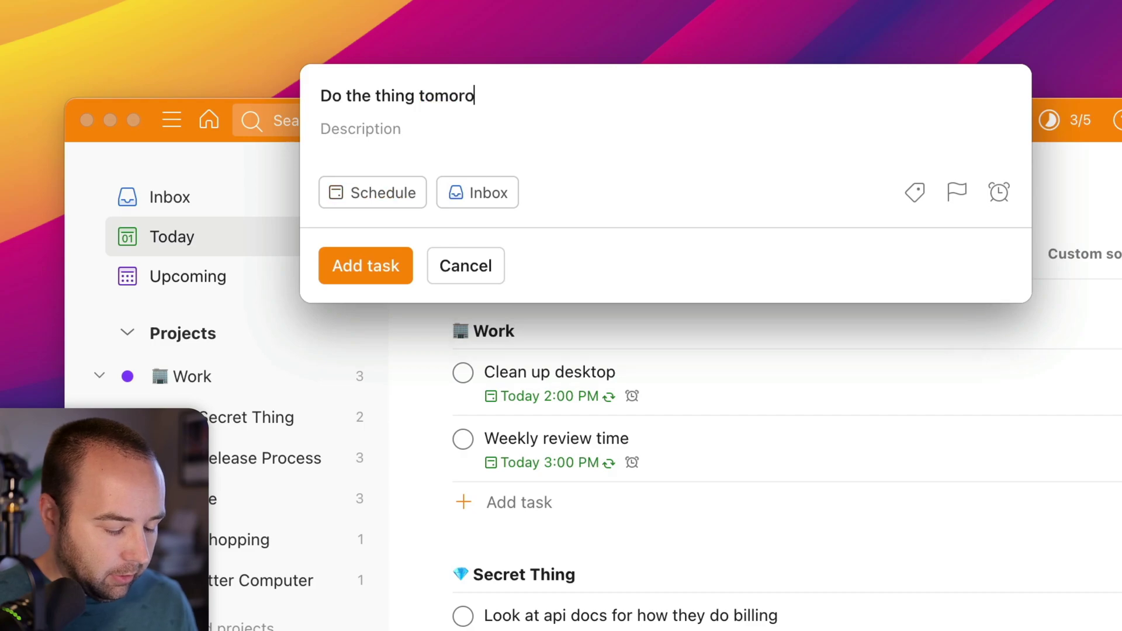
{"action": "type", "text": "8am "}
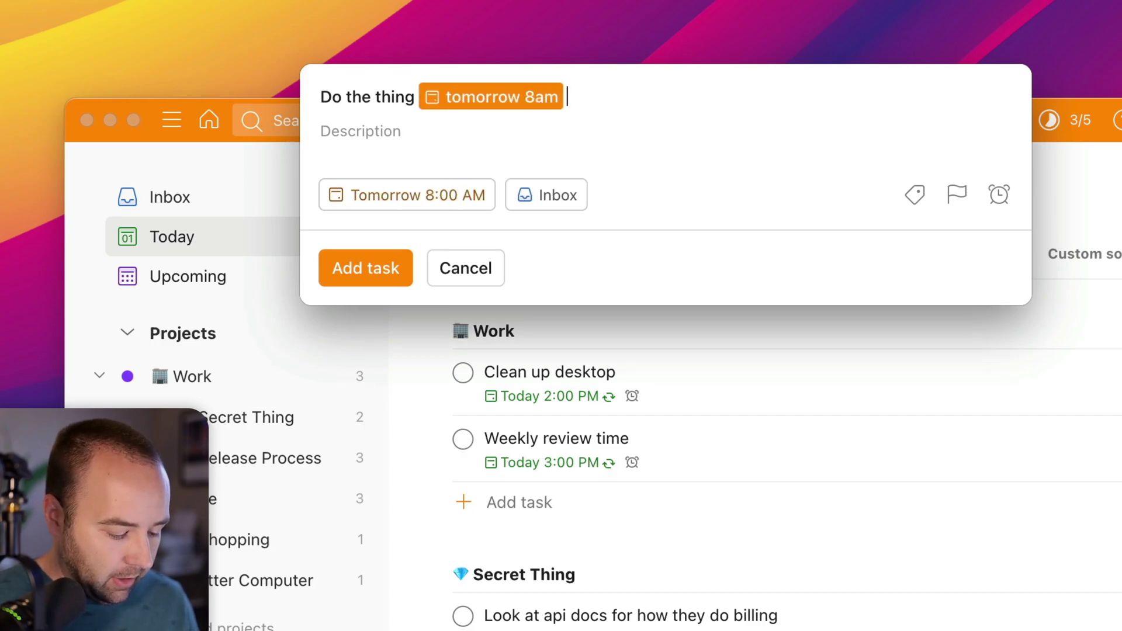
{"action": "type", "text": "#work"}
{"action": "key", "text": "Return"}
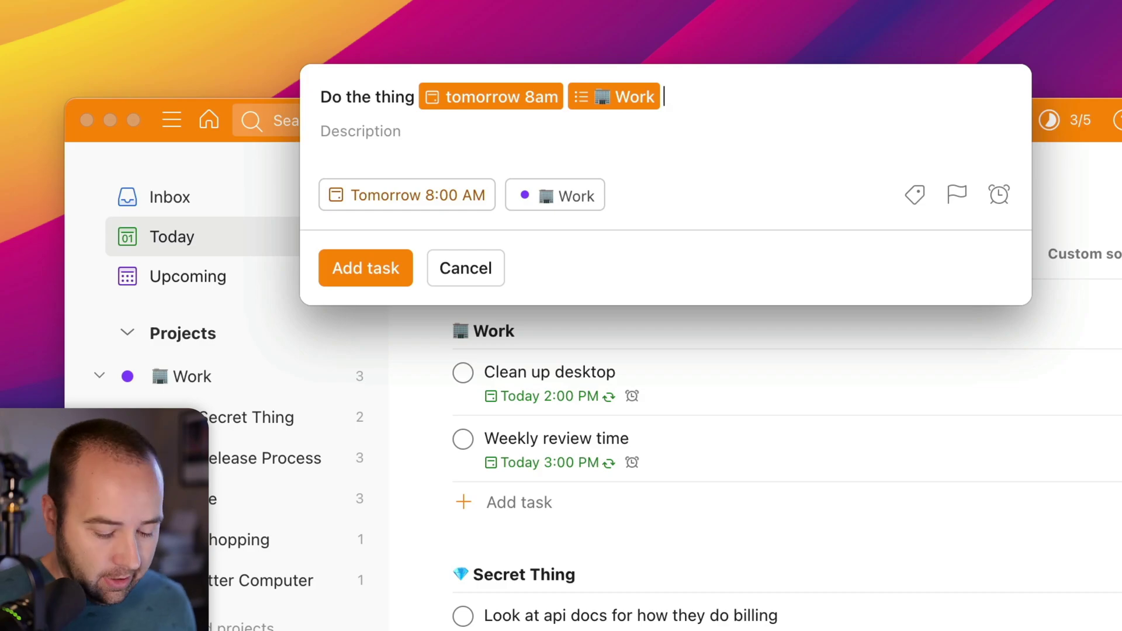
{"action": "key", "text": "Return"}
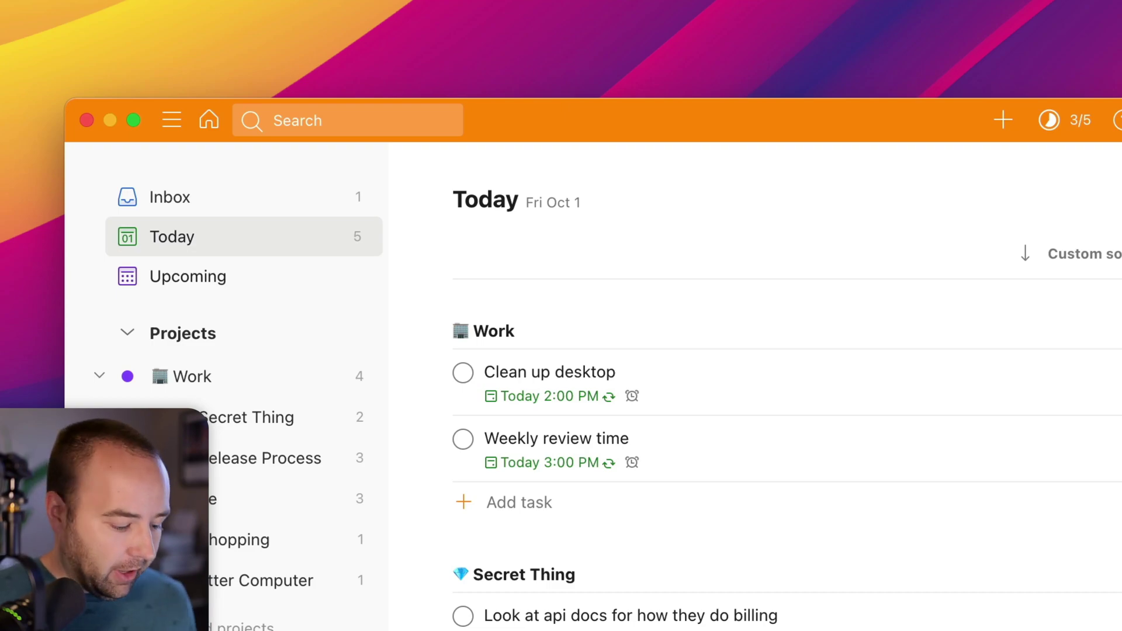
{"action": "type", "text": "qRec"}
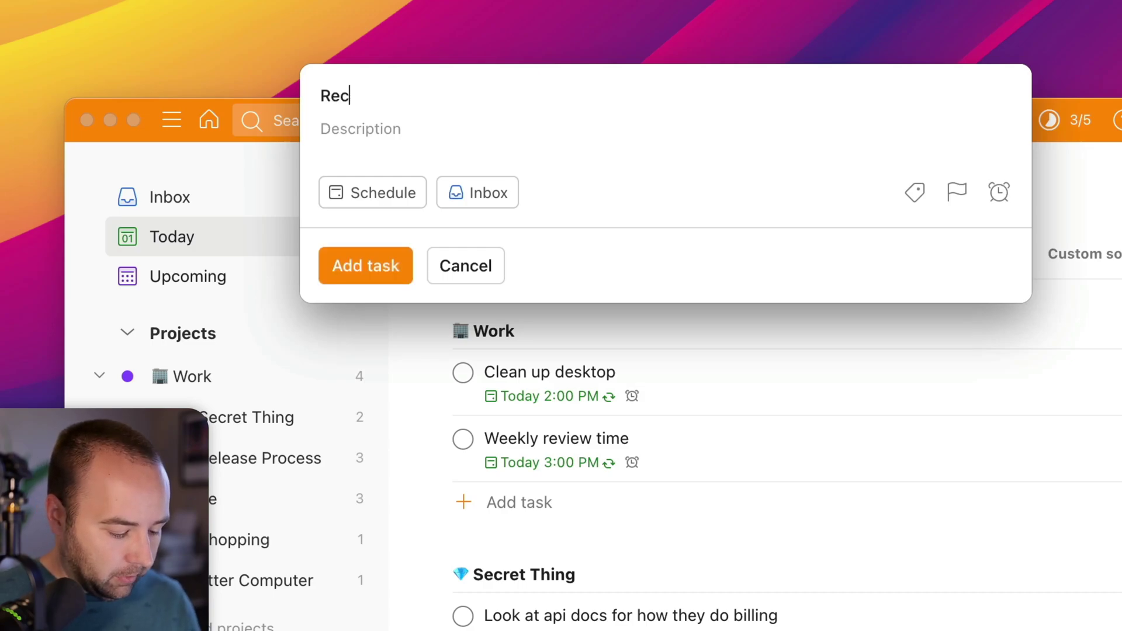
{"action": "type", "text": "ord a video "}
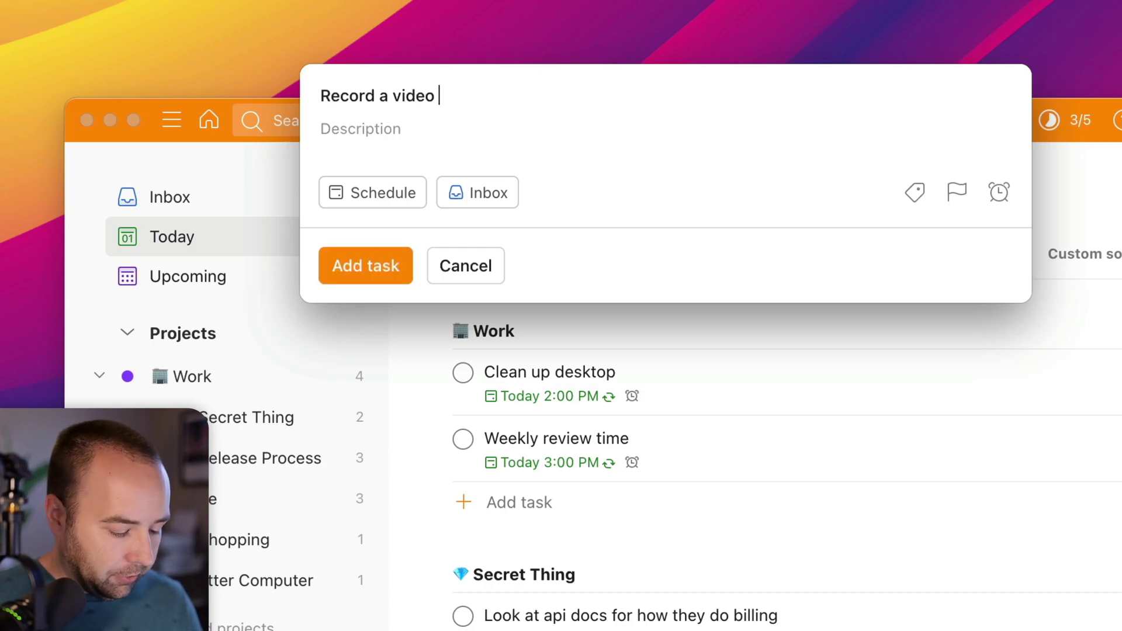
{"action": "type", "text": "every friday"}
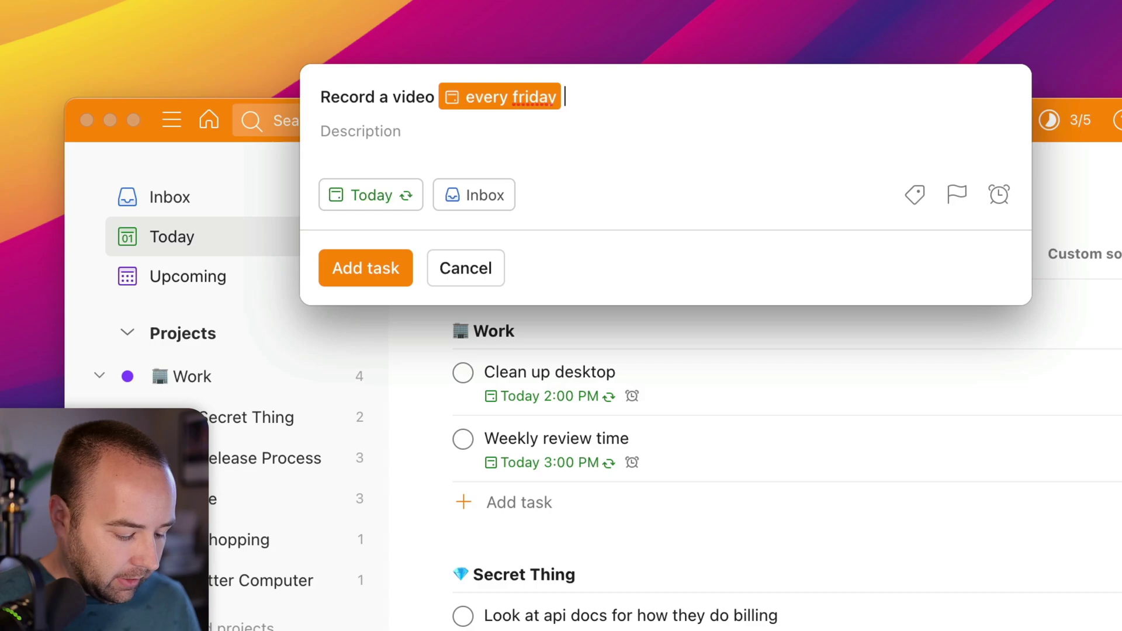
{"action": "type", "text": " 9am "}
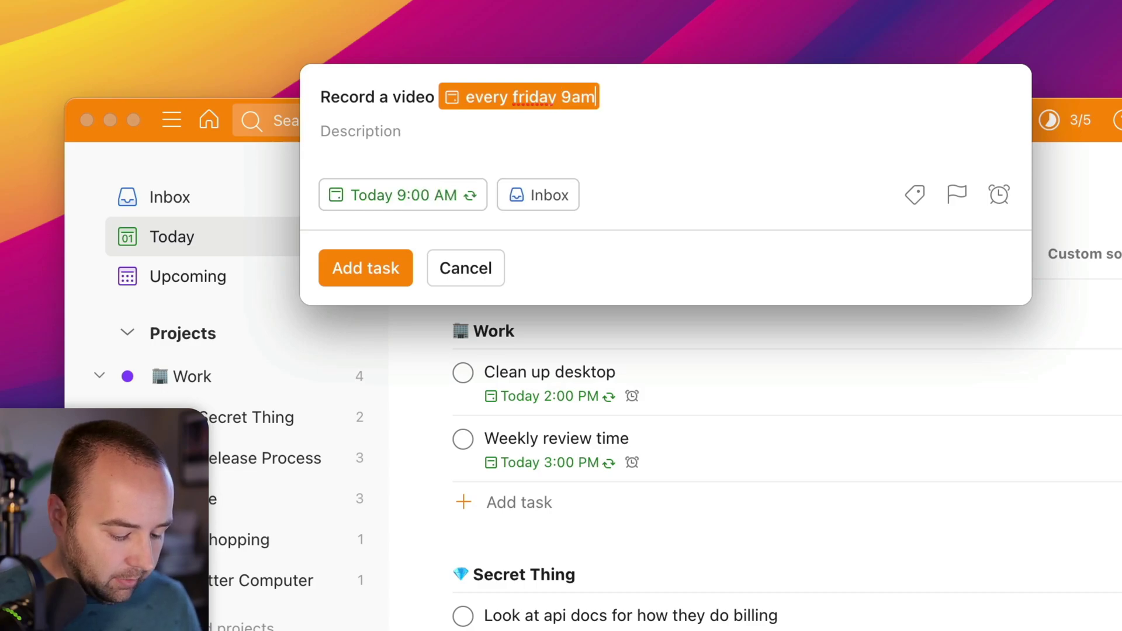
{"action": "type", "text": "#a b"}
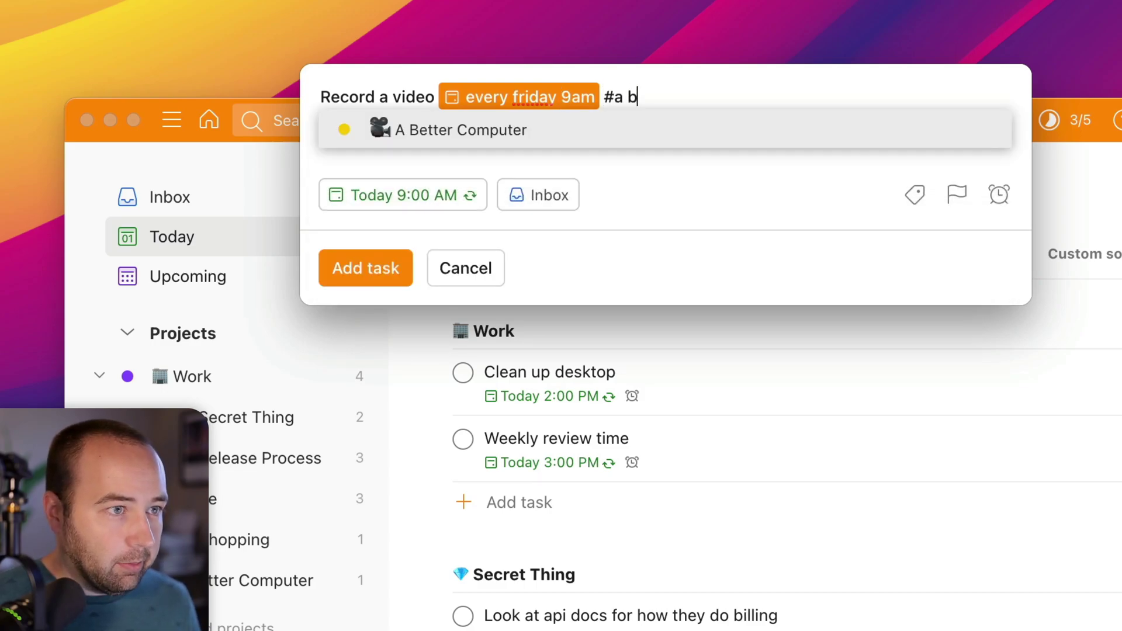
{"action": "key", "text": "Return"}
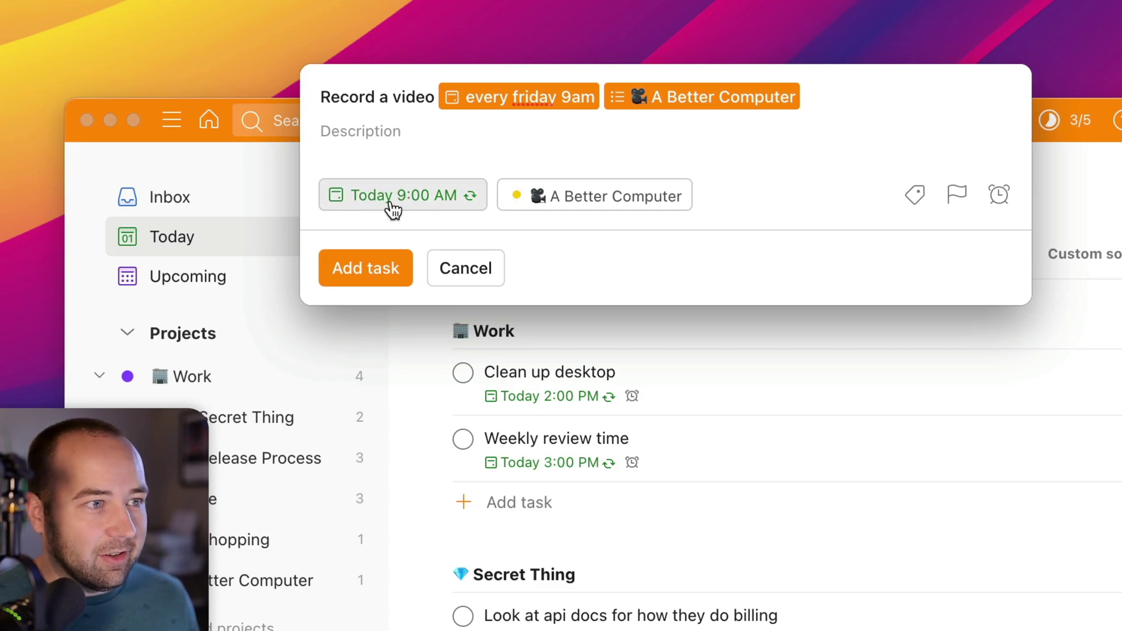
{"action": "left_click", "coordinate": [419, 196]}
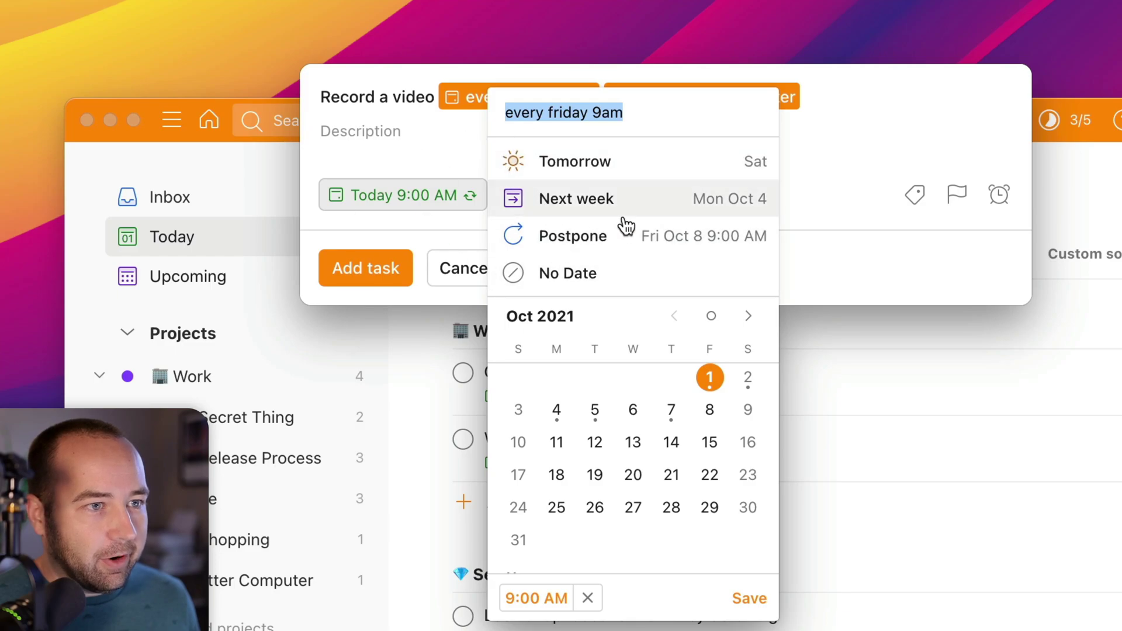
{"action": "left_click", "coordinate": [832, 171]}
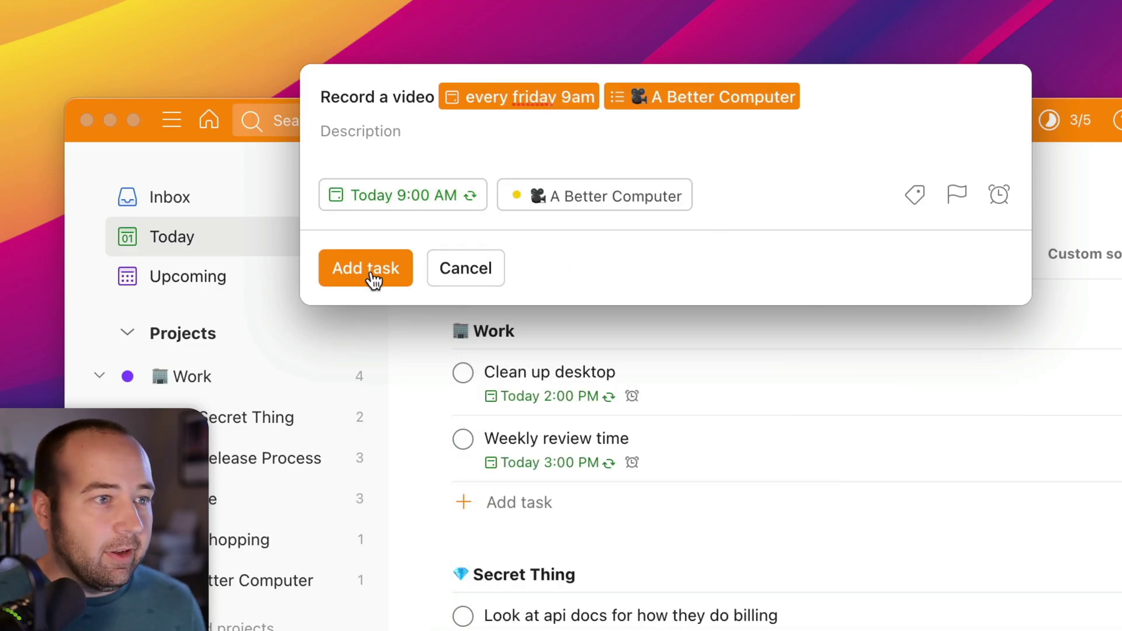
{"action": "left_click", "coordinate": [466, 268]}
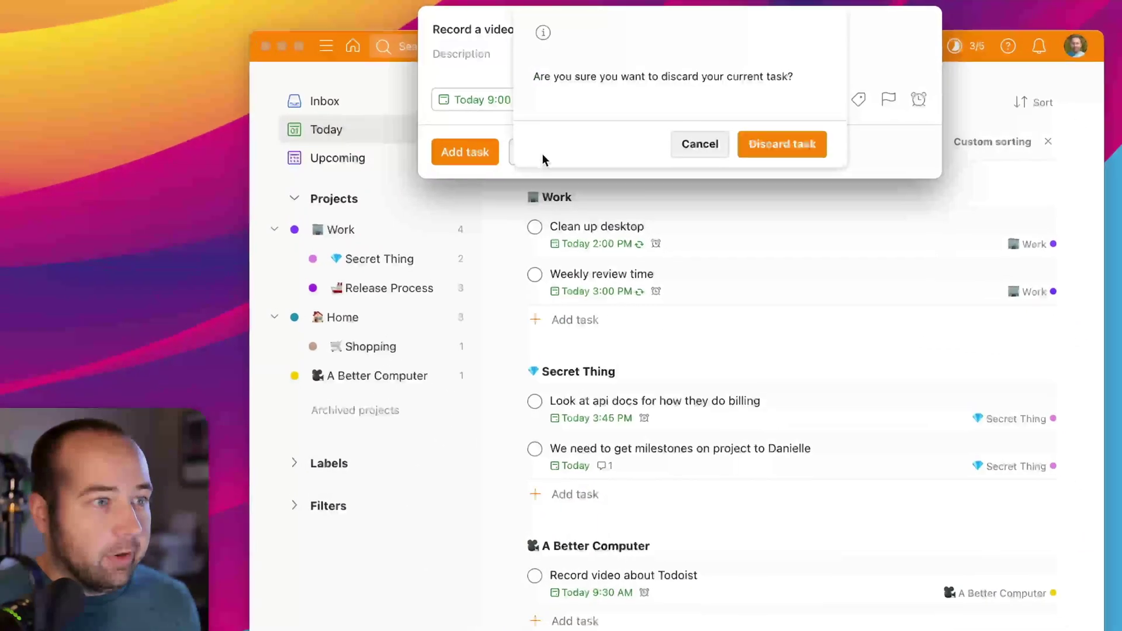
{"action": "left_click", "coordinate": [762, 130]}
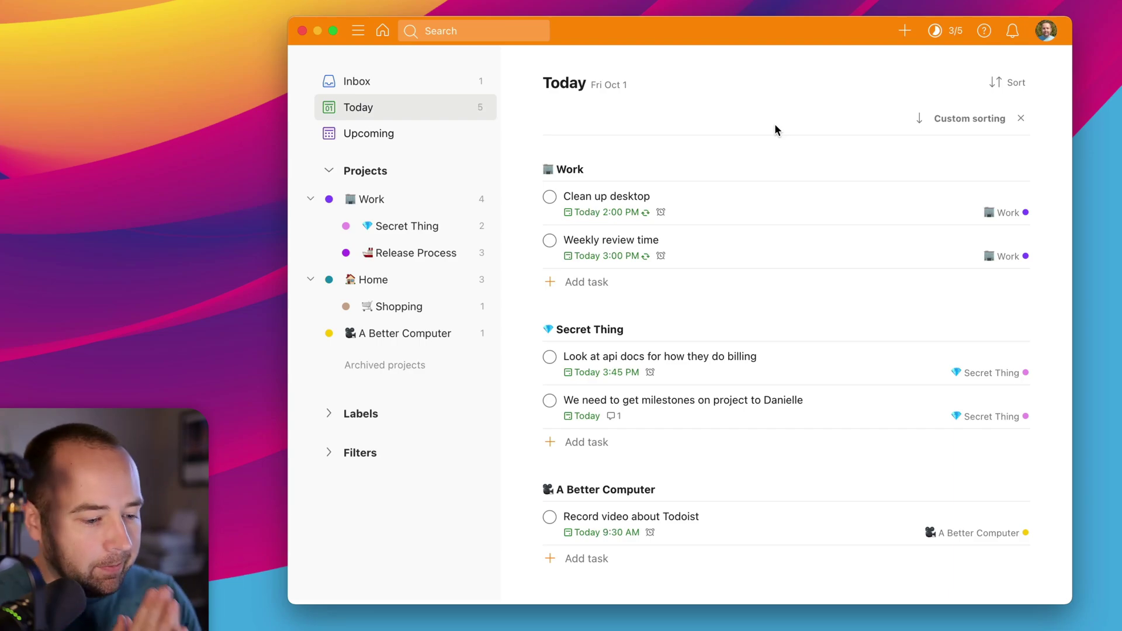
Launch Things via Alfred and create a new Today to-do titled 'Record a video'.
{"action": "key", "text": "super+space"}
{"action": "type", "text": "thi"}
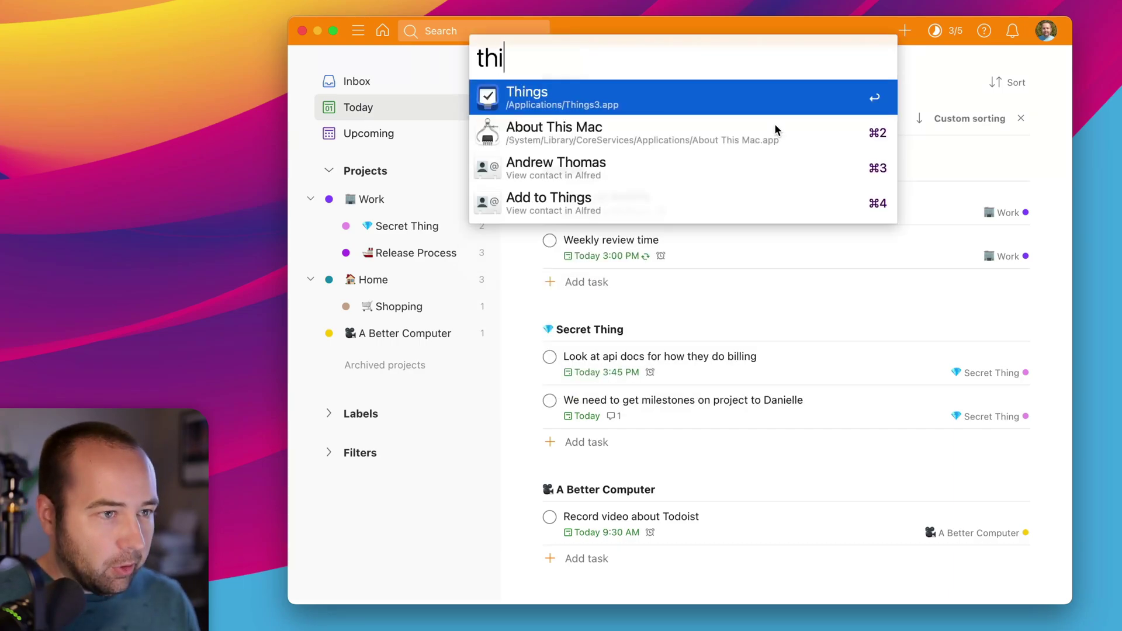
{"action": "key", "text": "Return"}
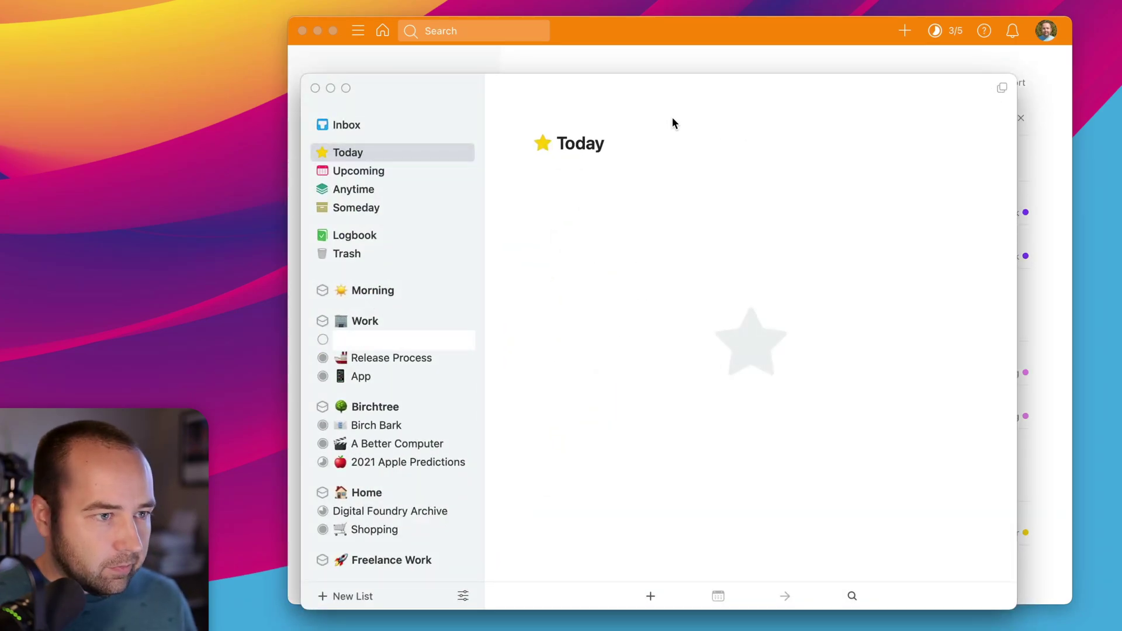
{"action": "left_click", "coordinate": [650, 596]}
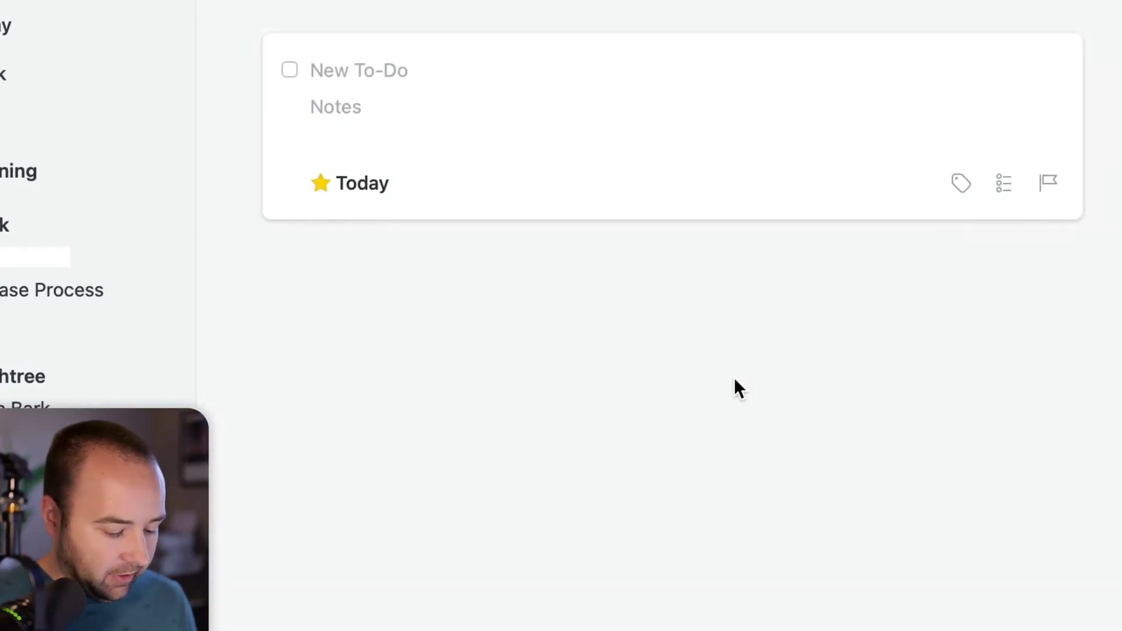
{"action": "type", "text": "Record a video"}
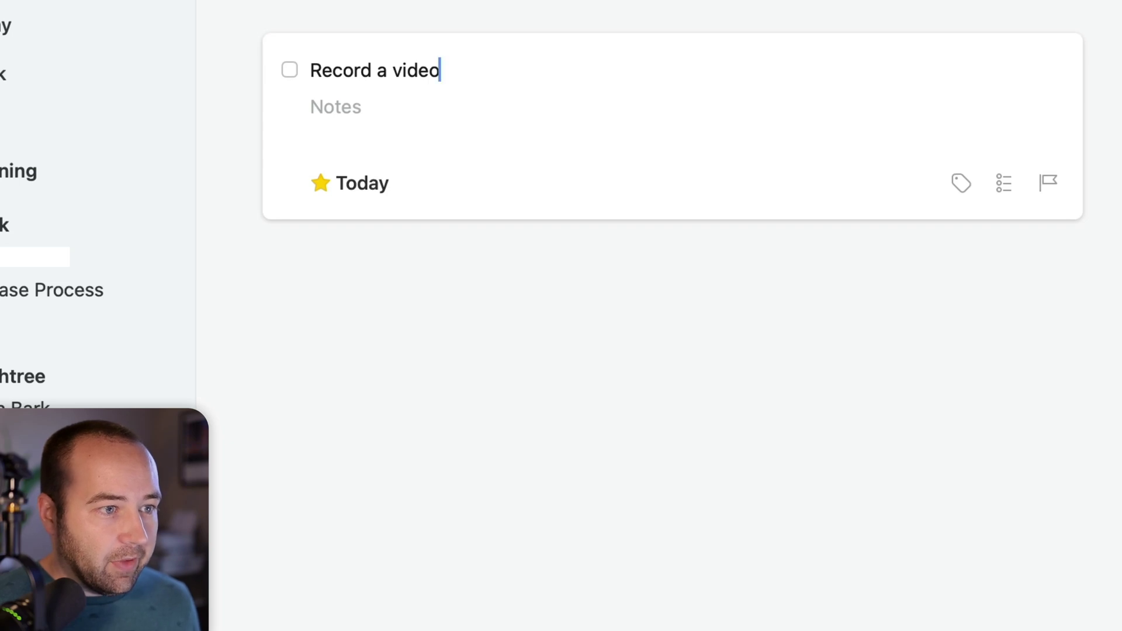
{"action": "key", "text": "Tab"}
Schedule the to-do for 'fri 9am' and move it into A Better Computer.
{"action": "key", "text": "super+s"}
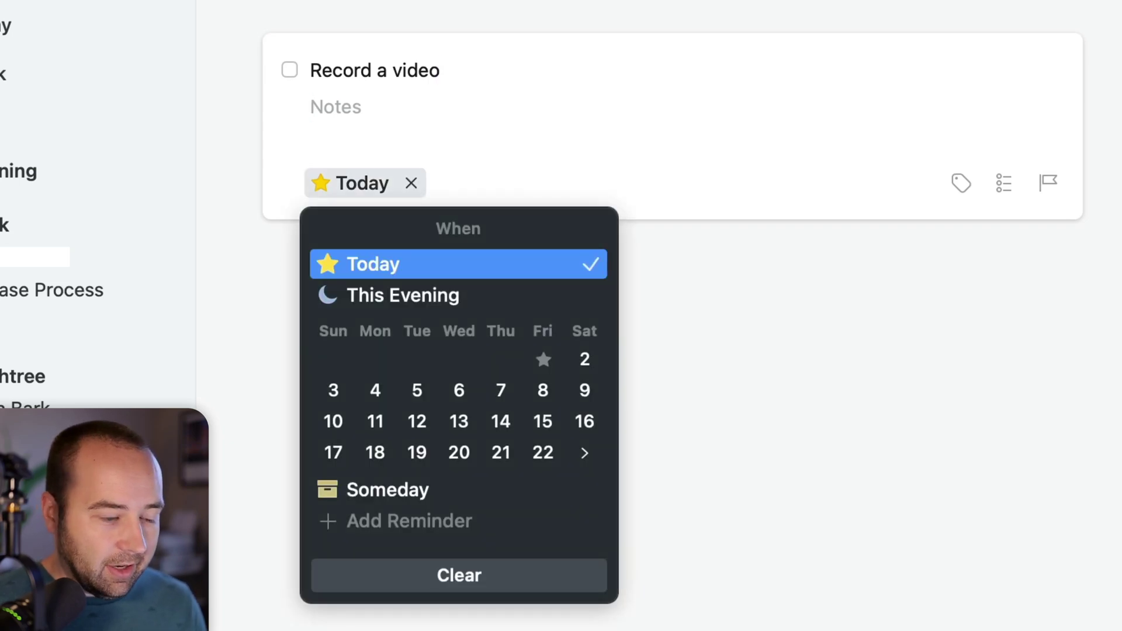
{"action": "type", "text": "fri"}
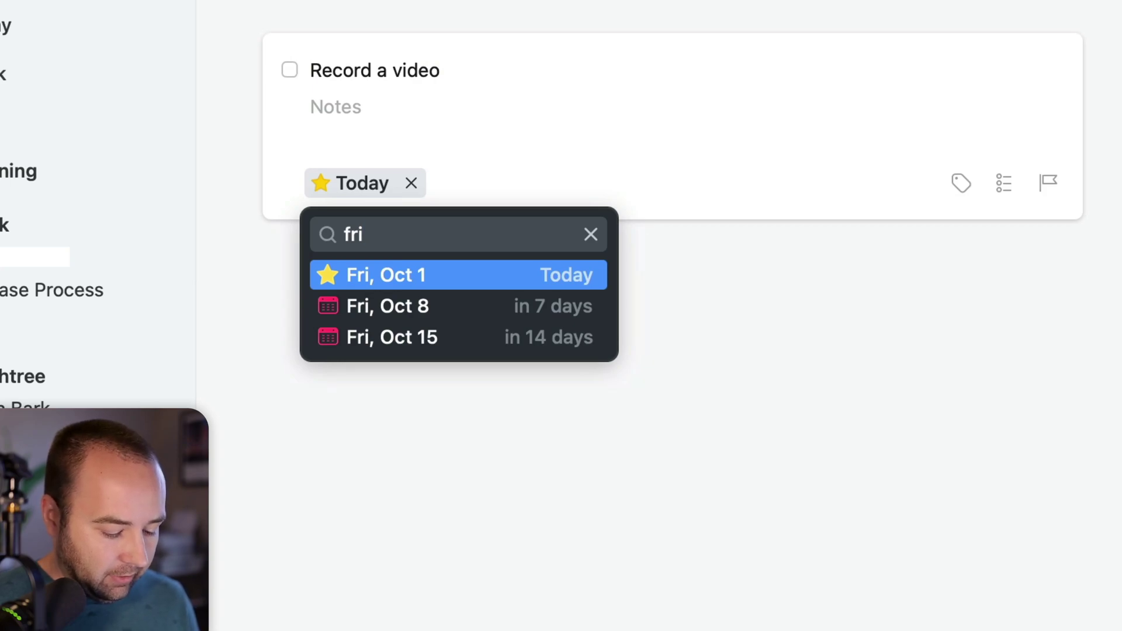
{"action": "type", "text": " 9am"}
{"action": "key", "text": "Return"}
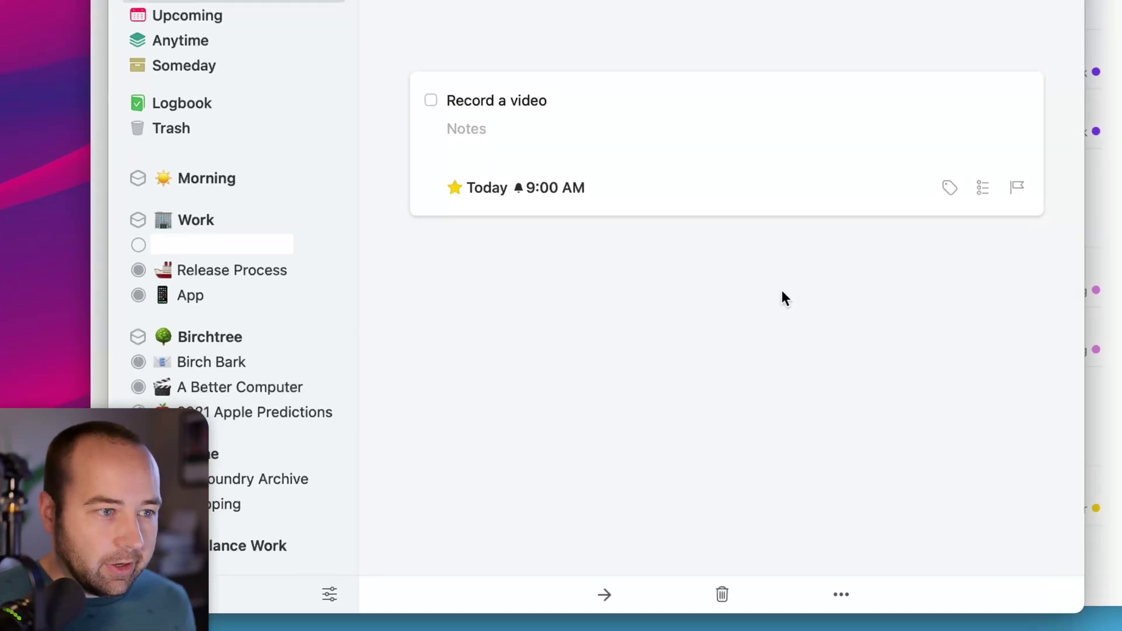
{"action": "left_click", "coordinate": [597, 594]}
{"action": "left_click", "coordinate": [653, 488]}
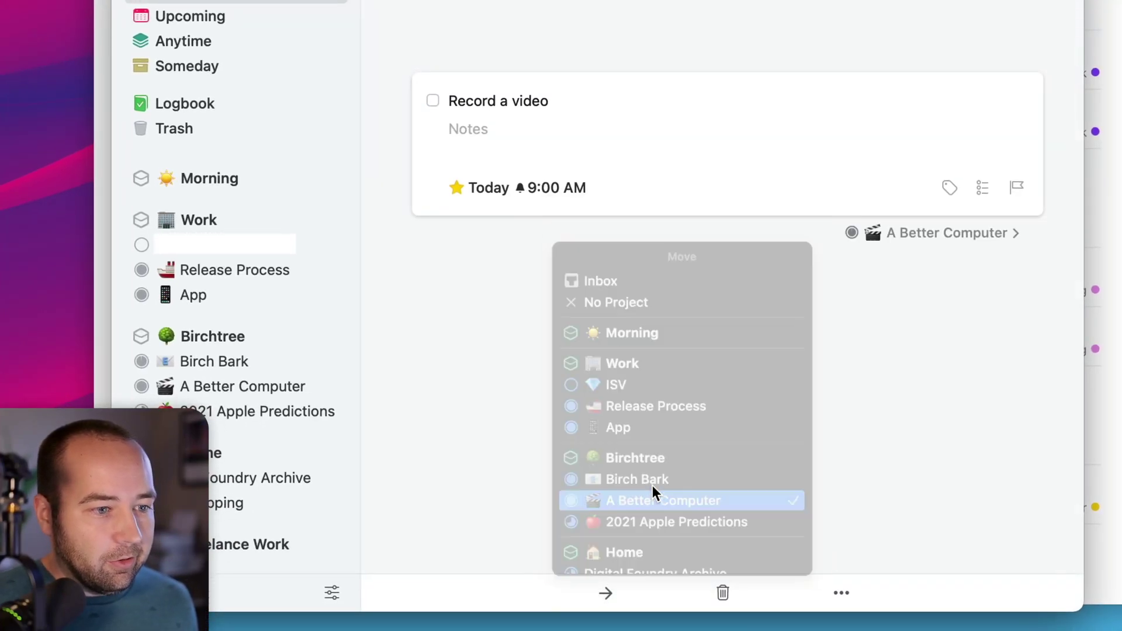
Set 'Record a video' to repeat weekly on Friday, then dismiss the new to-do notice.
{"action": "left_click", "coordinate": [837, 593]}
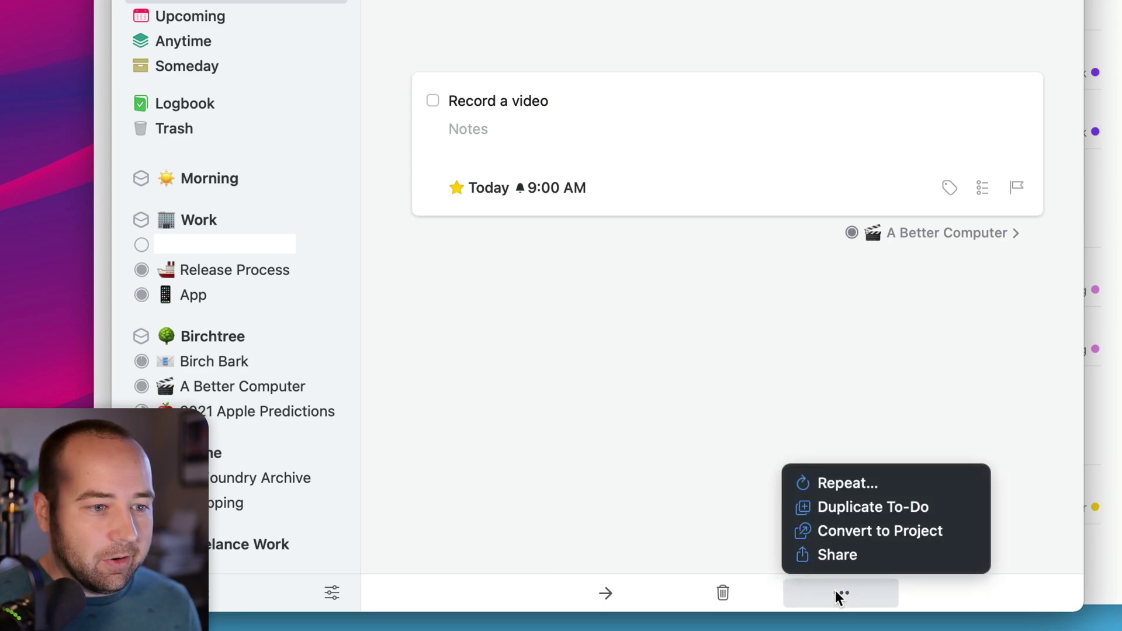
{"action": "left_click", "coordinate": [855, 486]}
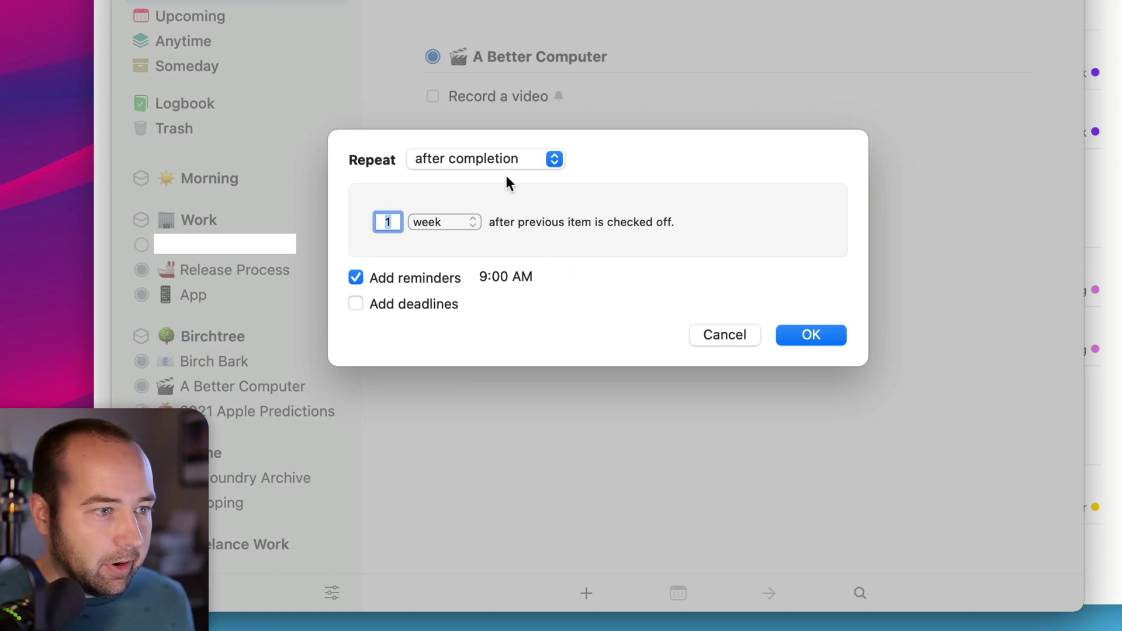
{"action": "left_click", "coordinate": [472, 168]}
{"action": "left_click", "coordinate": [464, 219]}
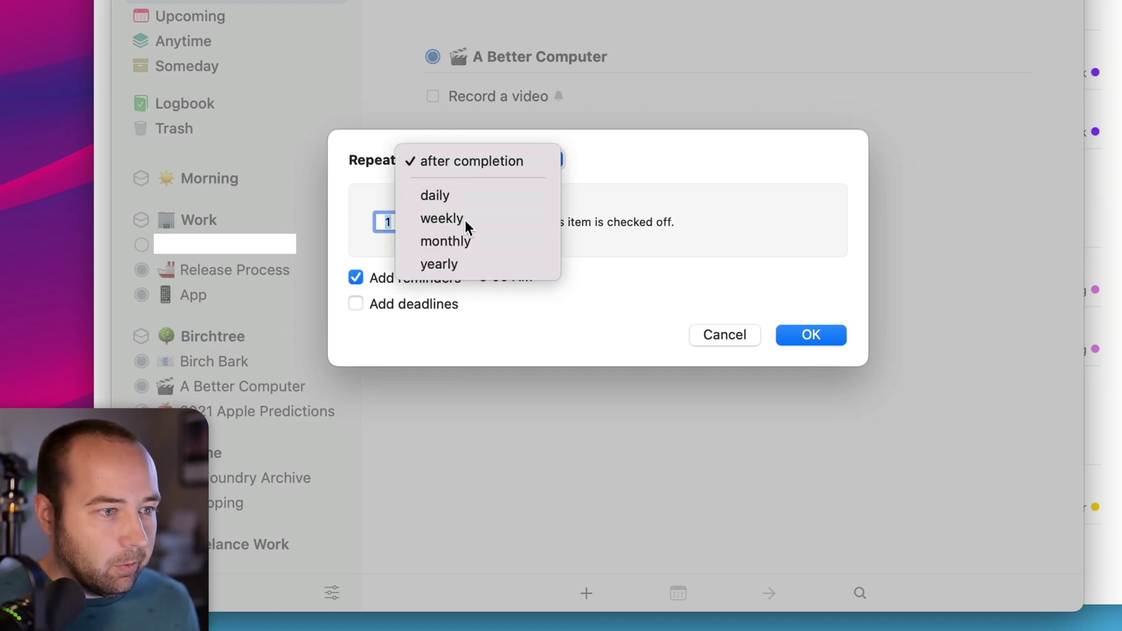
{"action": "left_click", "coordinate": [501, 186]}
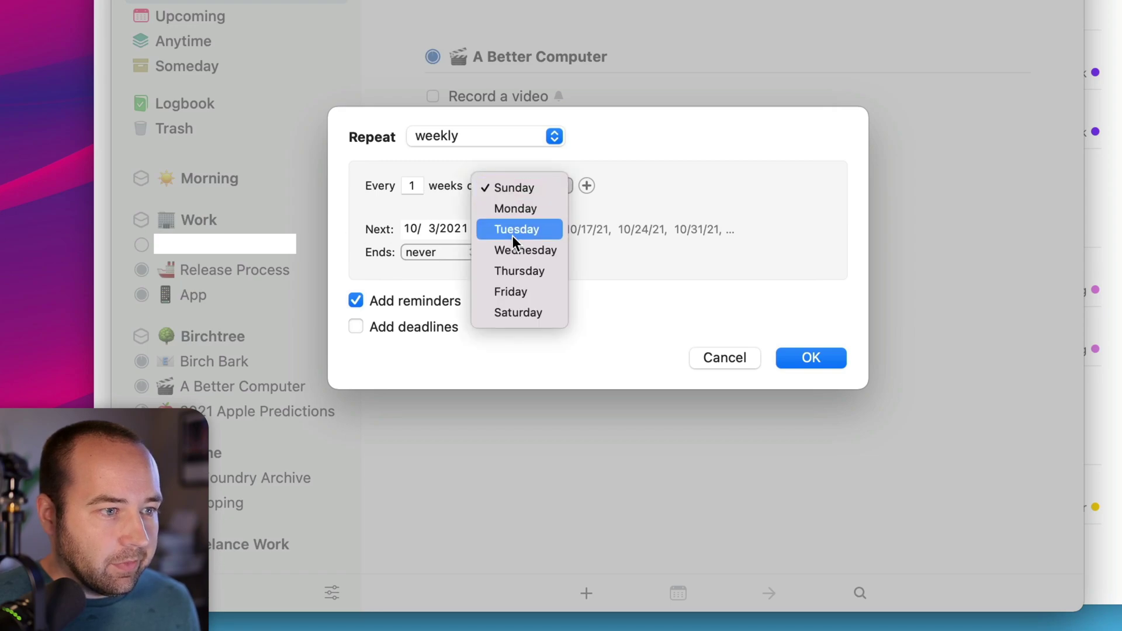
{"action": "left_click", "coordinate": [492, 289]}
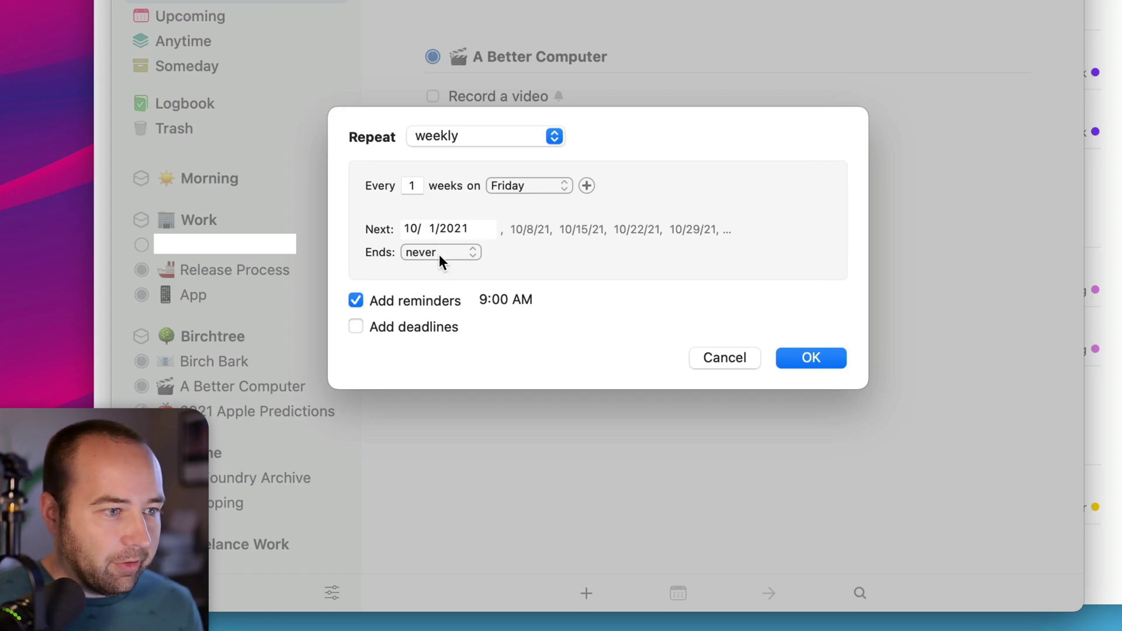
{"action": "left_click", "coordinate": [809, 359]}
{"action": "left_click", "coordinate": [996, 59]}
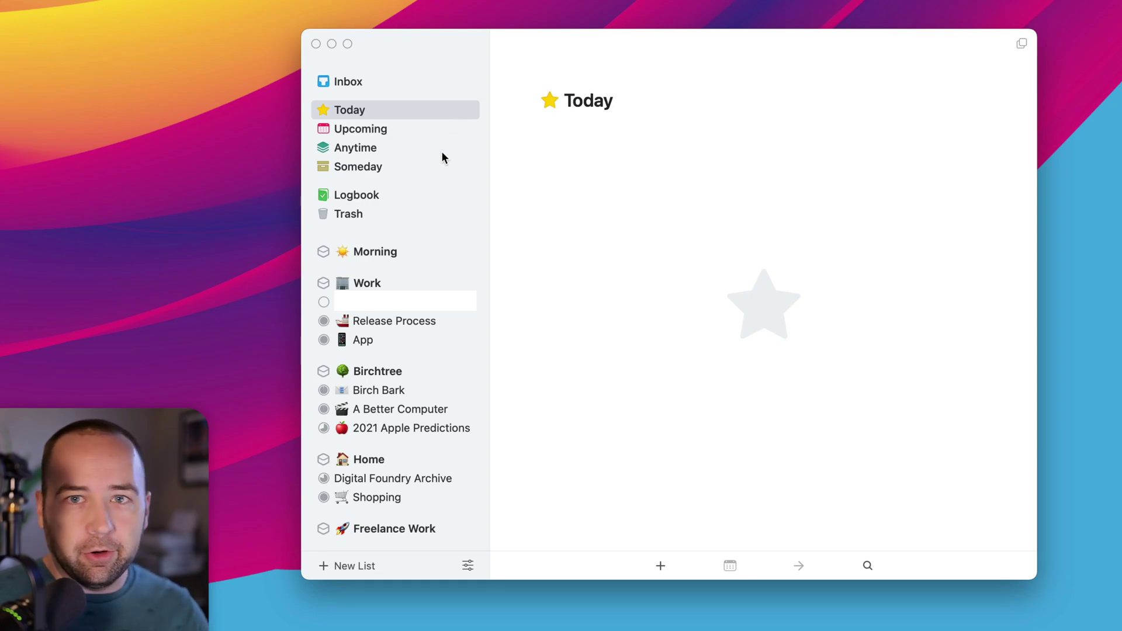
Show the Upcoming list in the Things sidebar.
{"action": "left_click", "coordinate": [374, 135]}
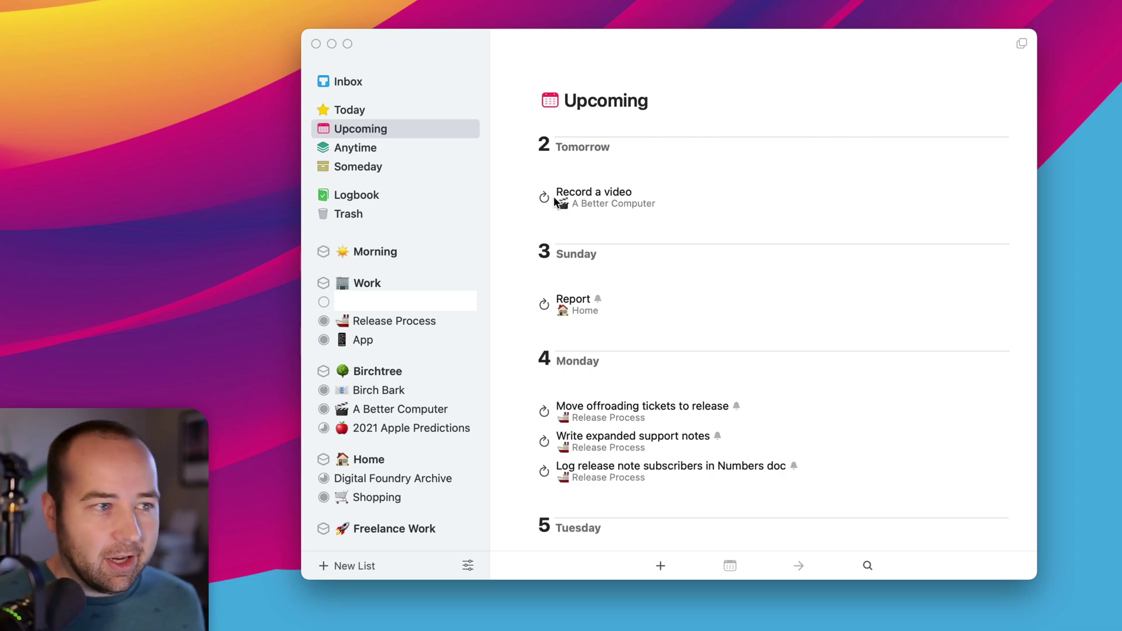
Close Things, then in Todoist's Upcoming view complete 'Do the thing' and 'Record a video'.
{"action": "left_click", "coordinate": [389, 110]}
{"action": "key", "text": "cmd+w"}
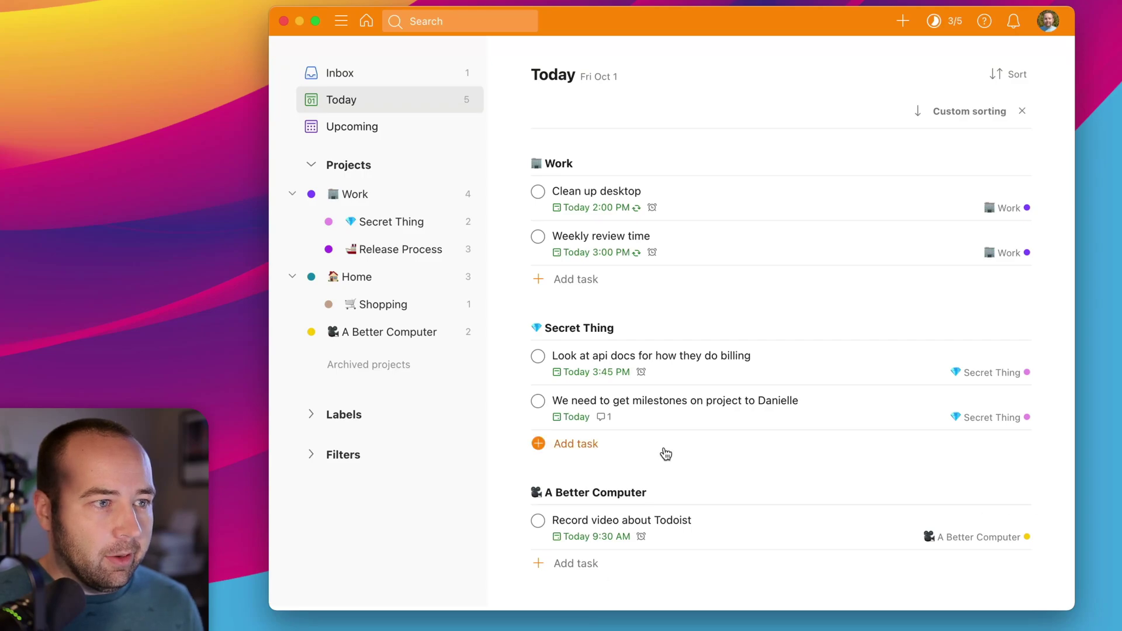
{"action": "mouse_move", "coordinate": [652, 254]}
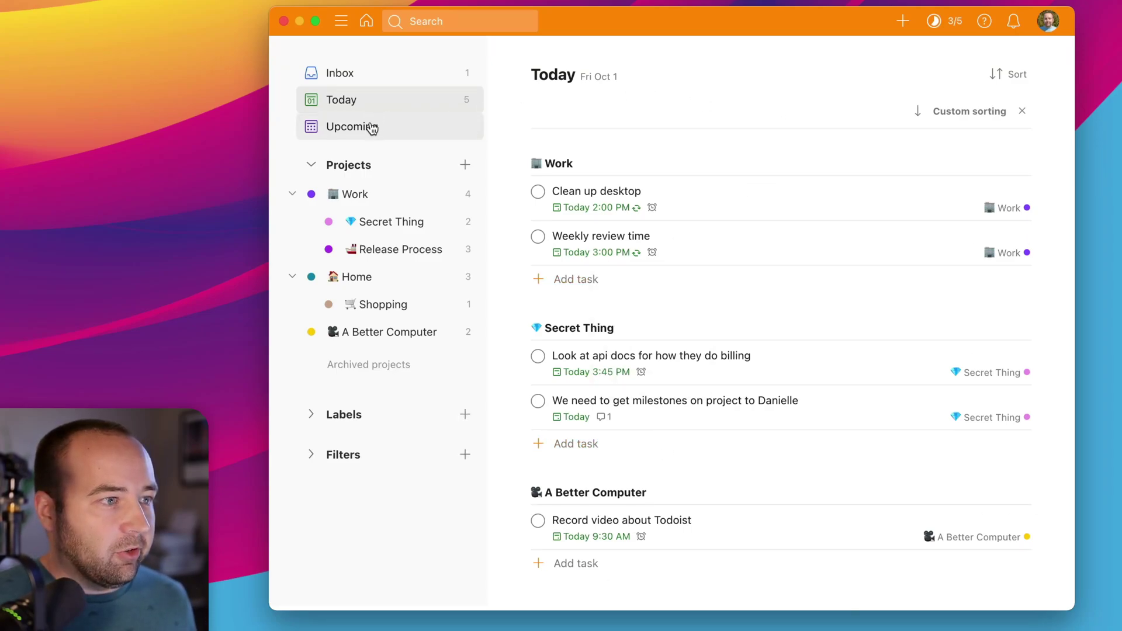
{"action": "left_click", "coordinate": [351, 131]}
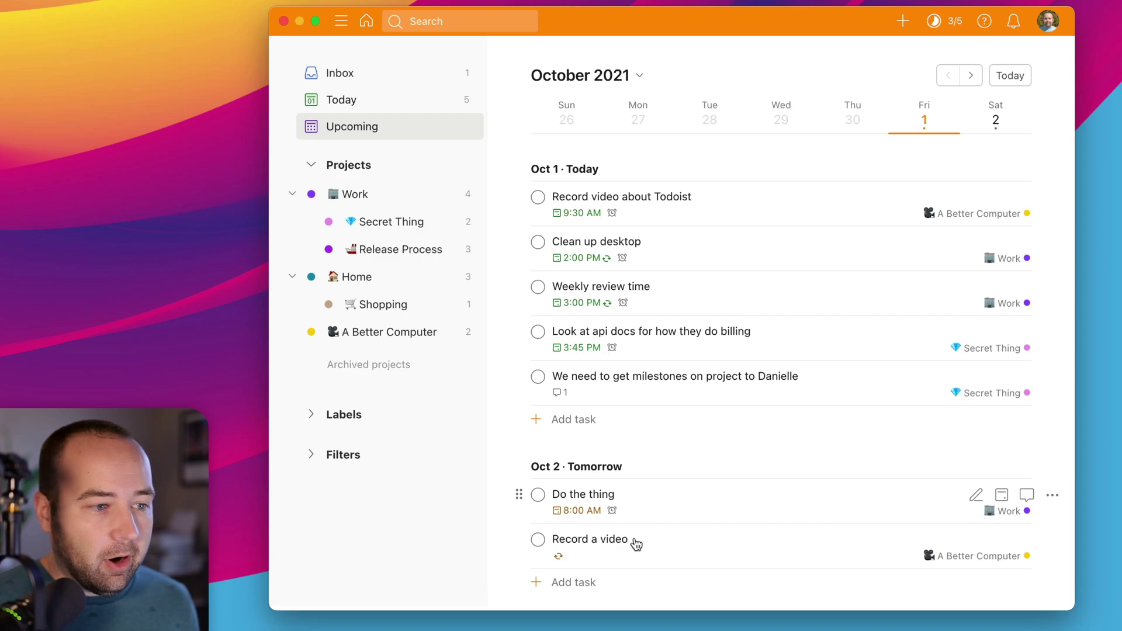
{"action": "left_click", "coordinate": [537, 496]}
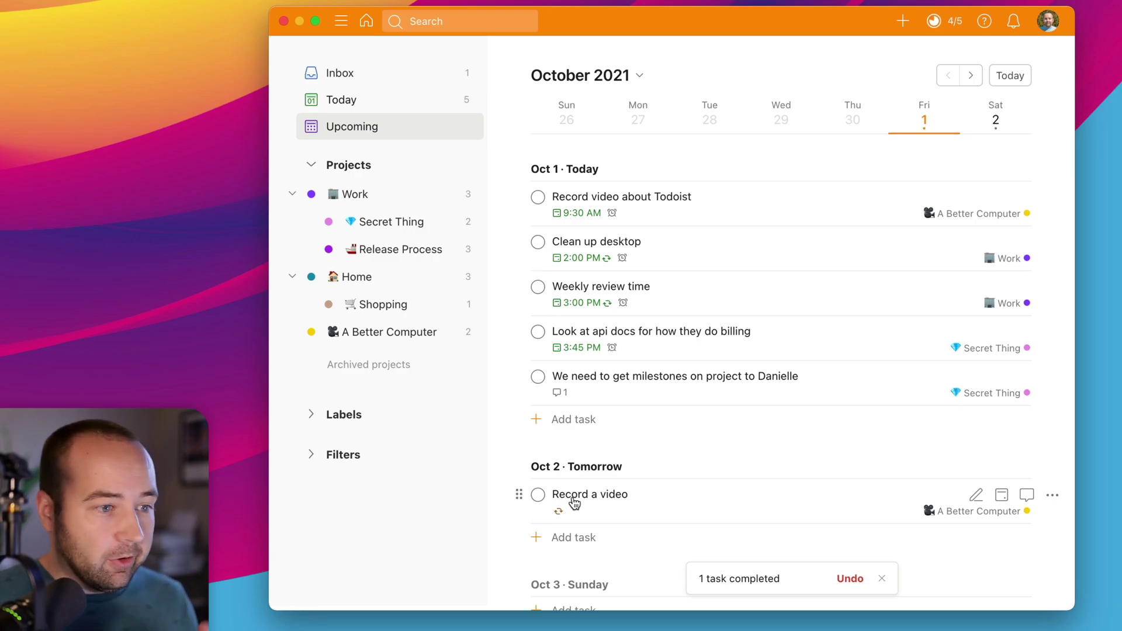
{"action": "left_click", "coordinate": [538, 495]}
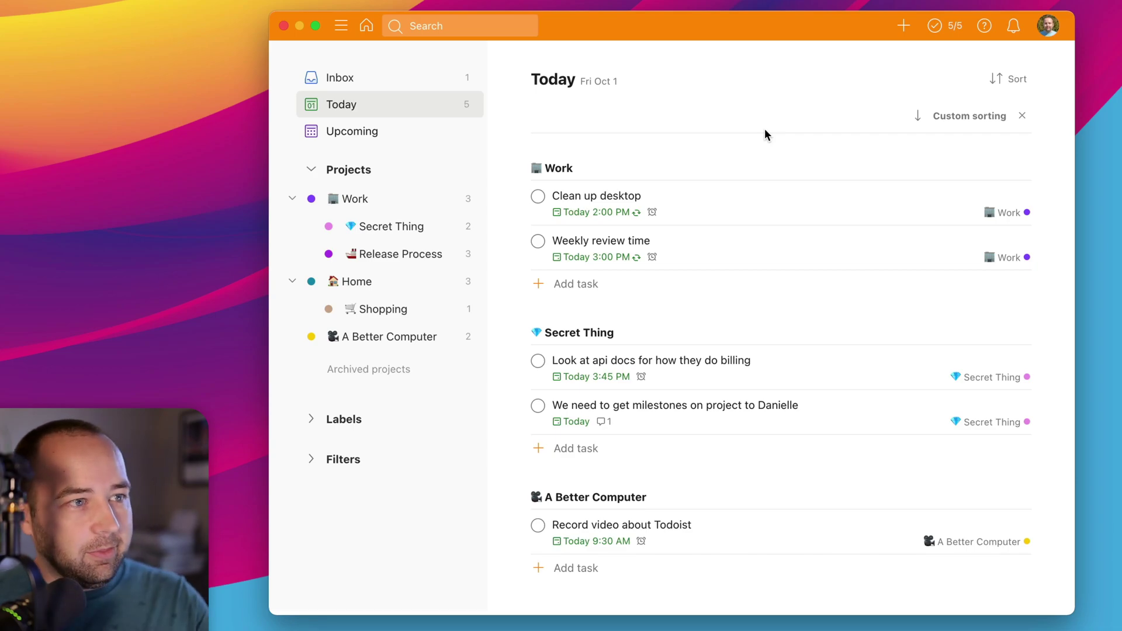
Apply the Amethyst theme in Todoist Settings and close Settings.
{"action": "key", "text": "super+comma"}
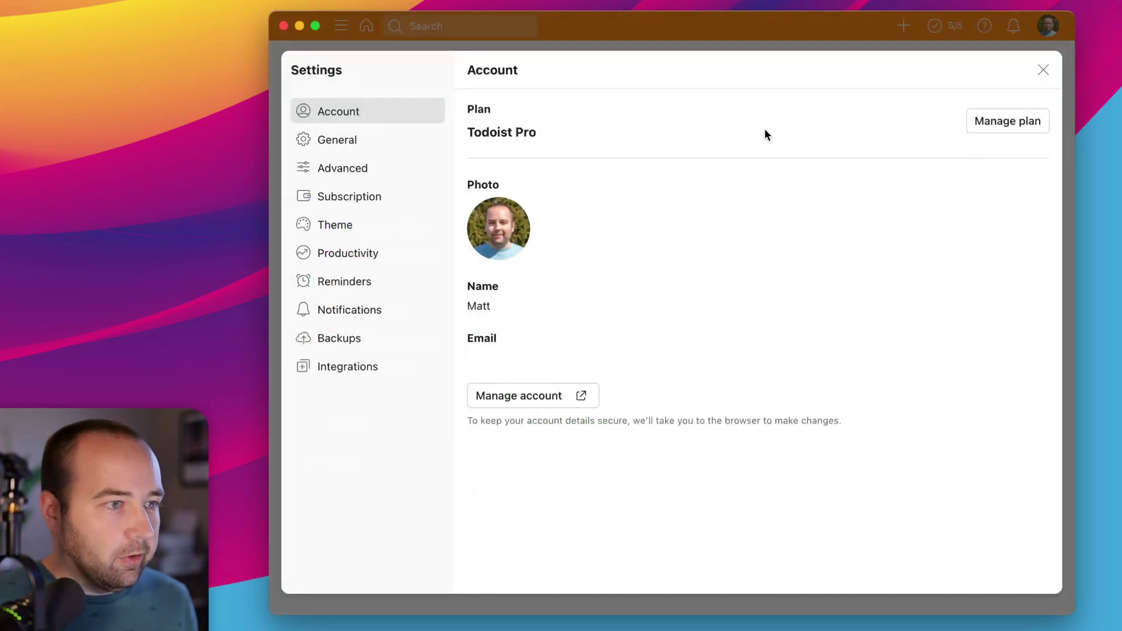
{"action": "left_click", "coordinate": [334, 230]}
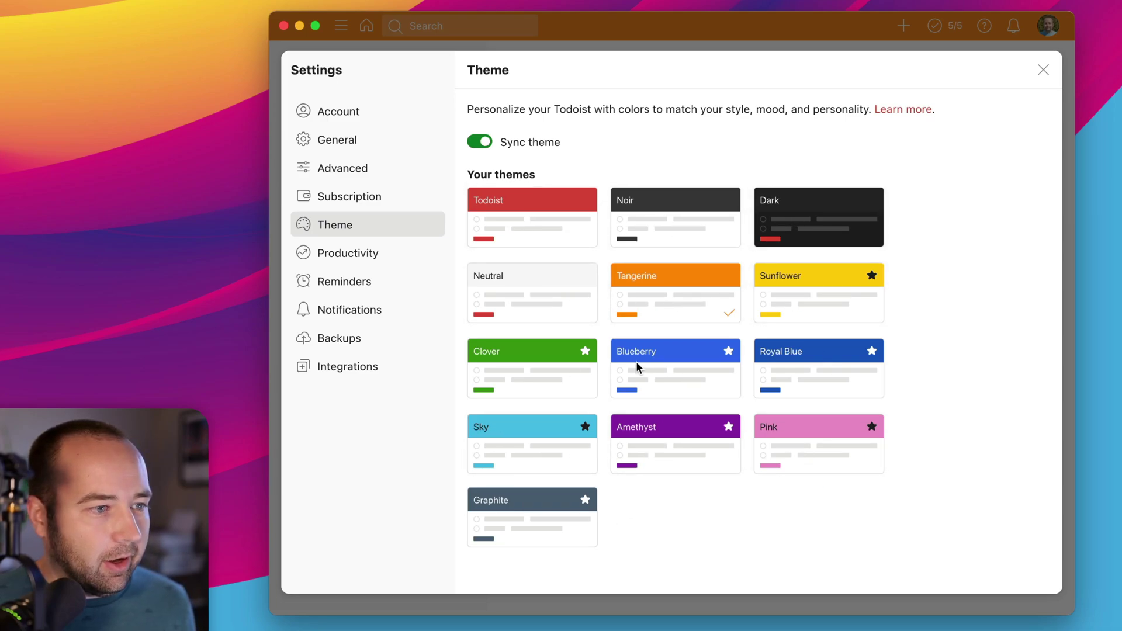
{"action": "left_click", "coordinate": [656, 446]}
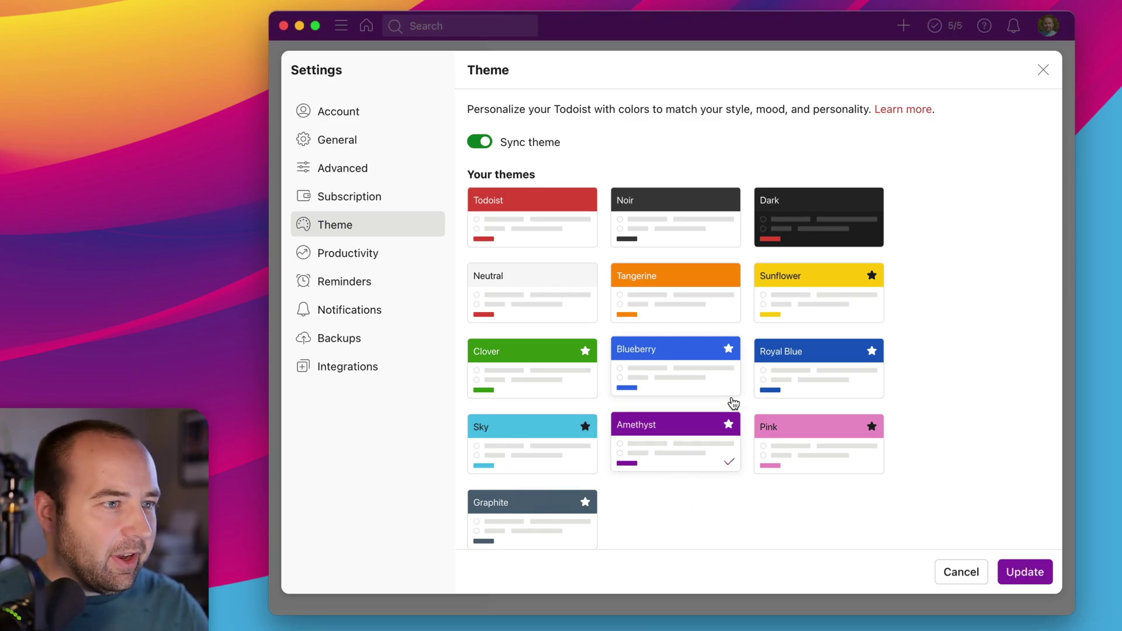
{"action": "left_click", "coordinate": [1029, 574]}
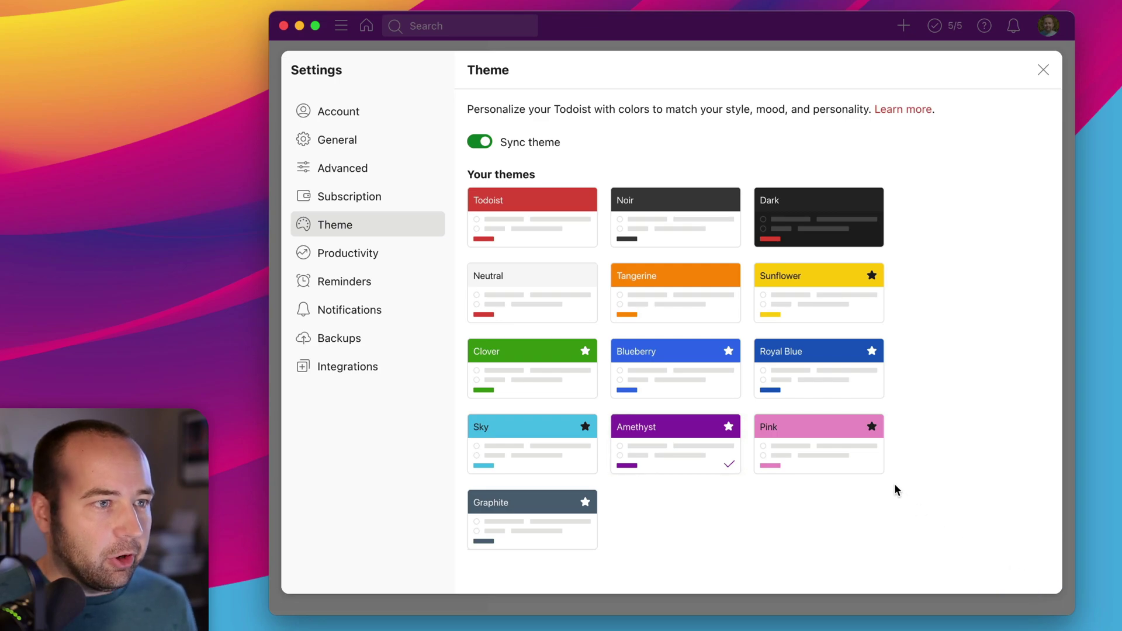
{"action": "left_click", "coordinate": [1043, 69]}
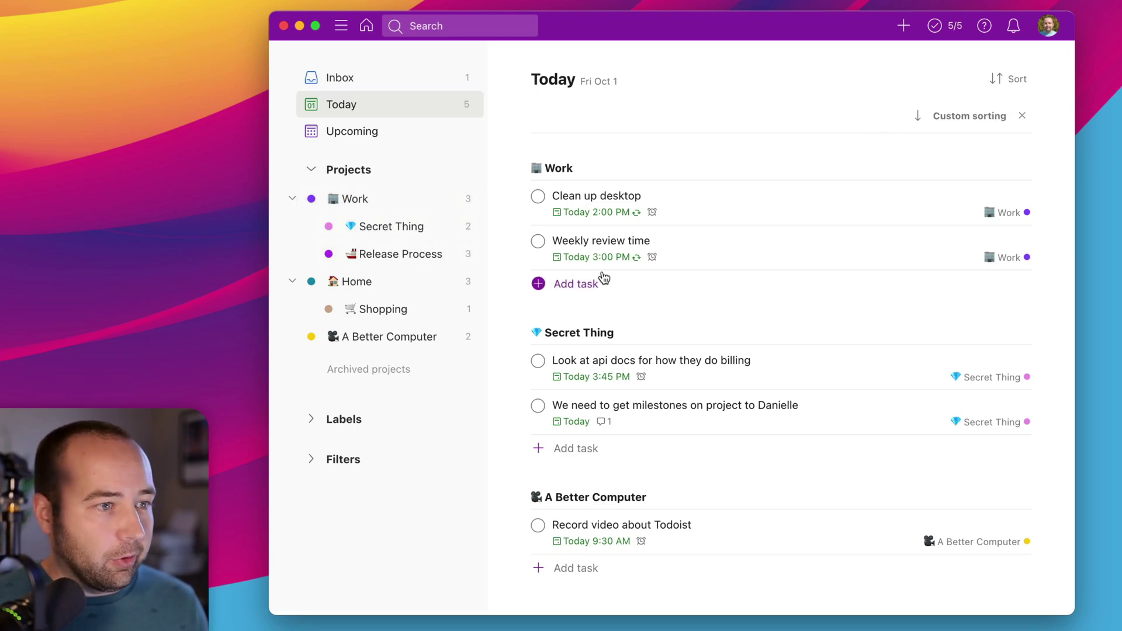
{"action": "mouse_move", "coordinate": [625, 262]}
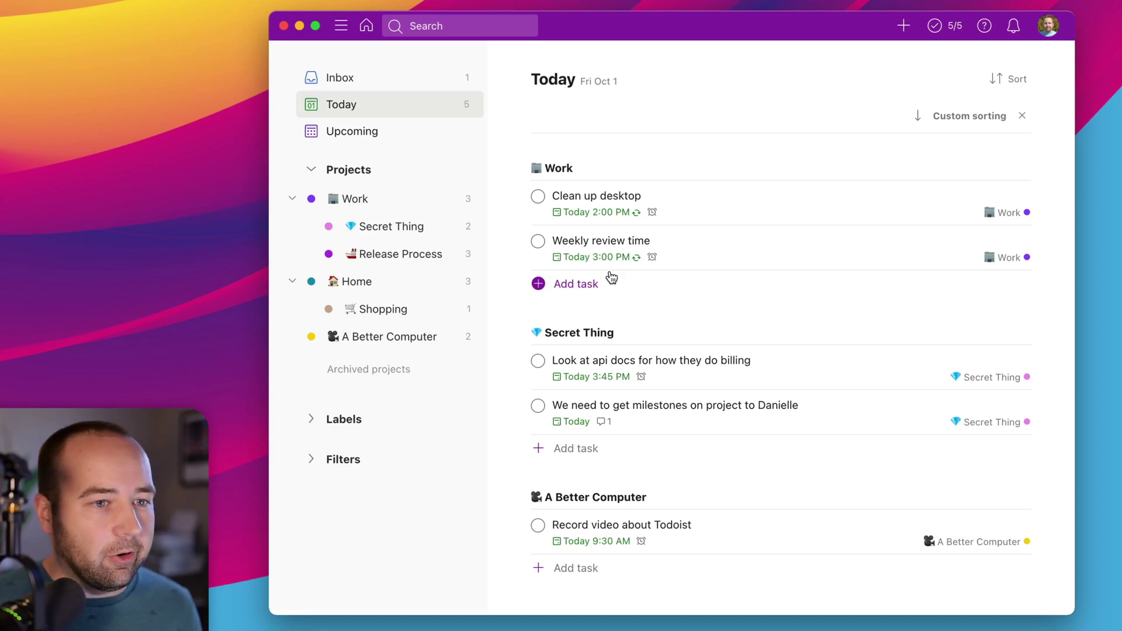
{"action": "left_click", "coordinate": [975, 116]}
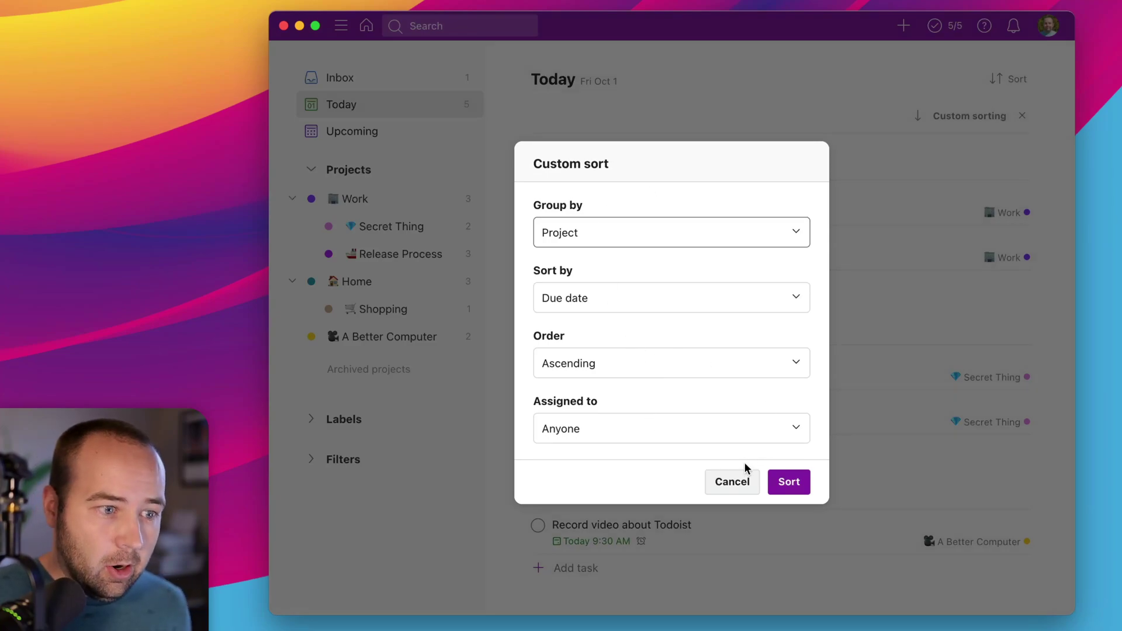
{"action": "left_click", "coordinate": [734, 485]}
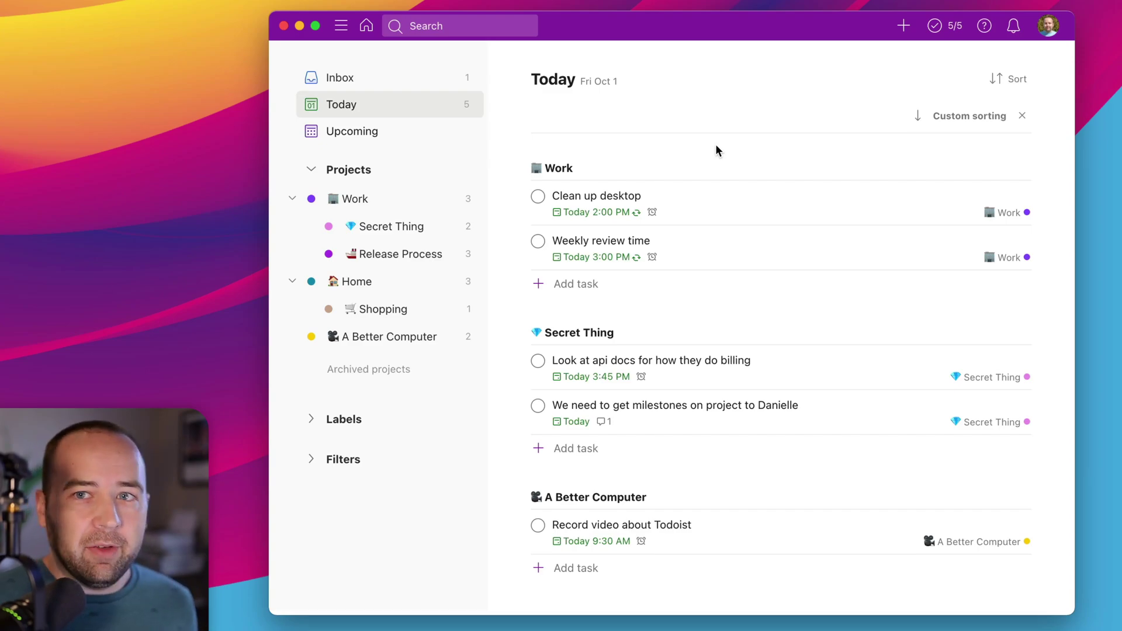
Try enlarging Todoist with Cmd+= several times, returning to normal size with Cmd+−.
{"action": "key", "text": "super+Tab"}
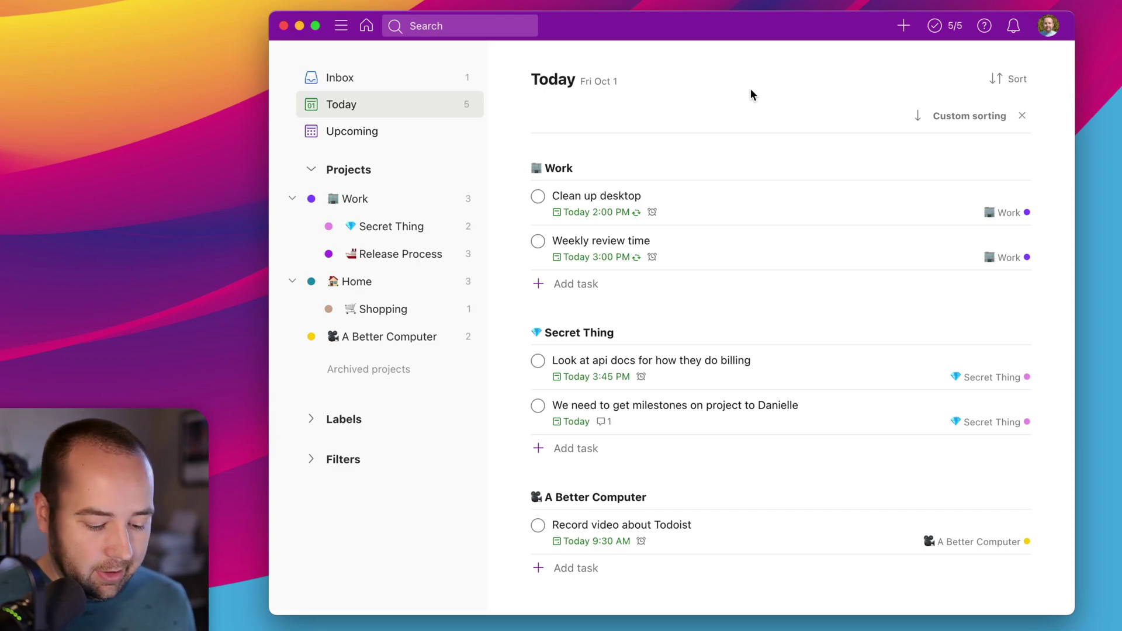
{"action": "key", "text": "super+equal"}
{"action": "key", "text": "super+equal"}
{"action": "key", "text": "super+equal"}
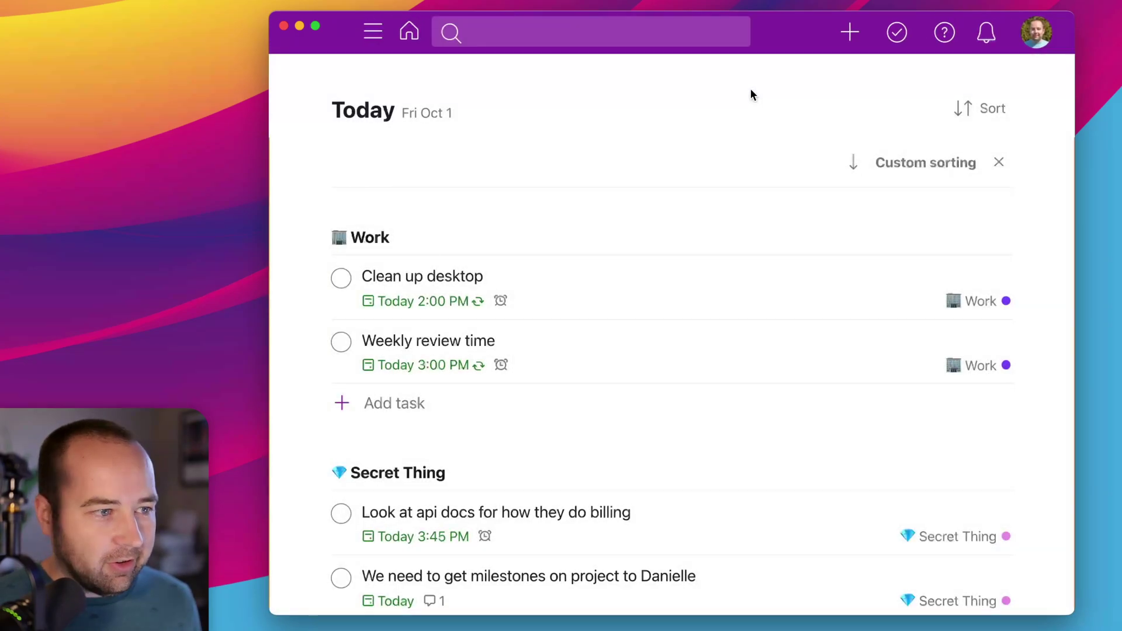
{"action": "key", "text": "super+minus"}
{"action": "key", "text": "super+minus"}
{"action": "key", "text": "super+minus"}
{"action": "key", "text": "super+minus"}
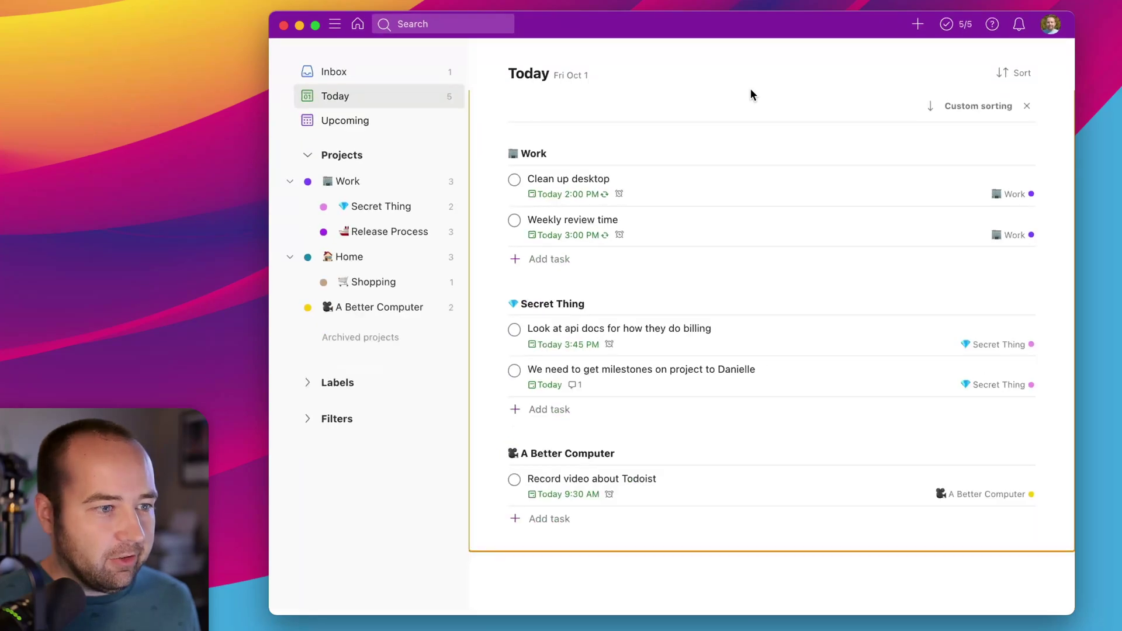
{"action": "key", "text": "super+equal"}
{"action": "key", "text": "super+equal"}
{"action": "key", "text": "super+equal"}
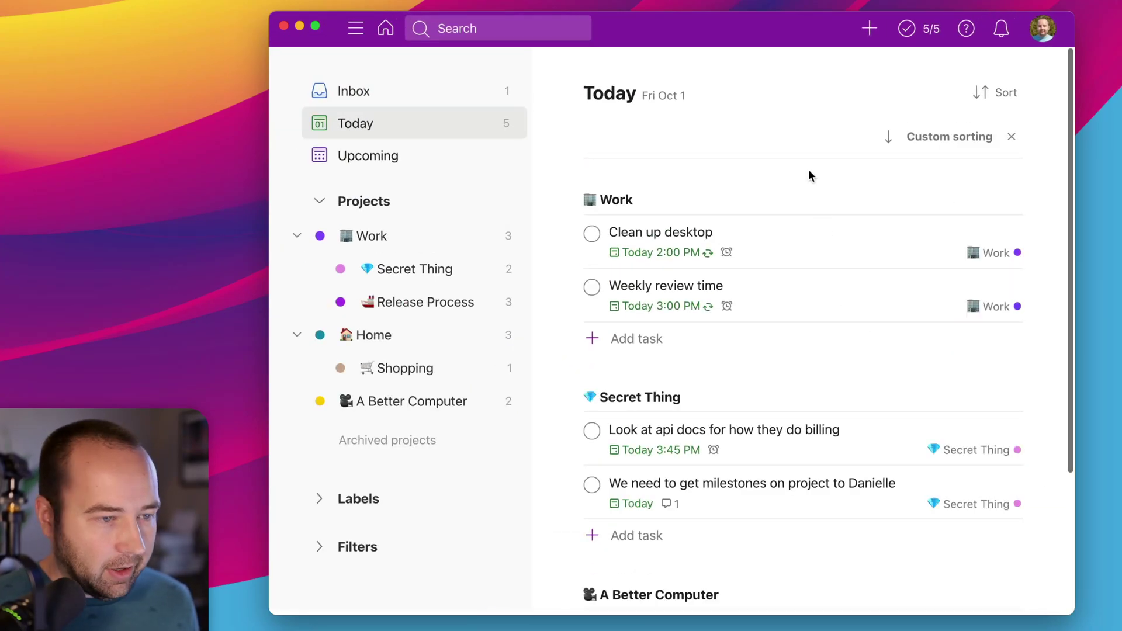
{"action": "key", "text": "super+minus"}
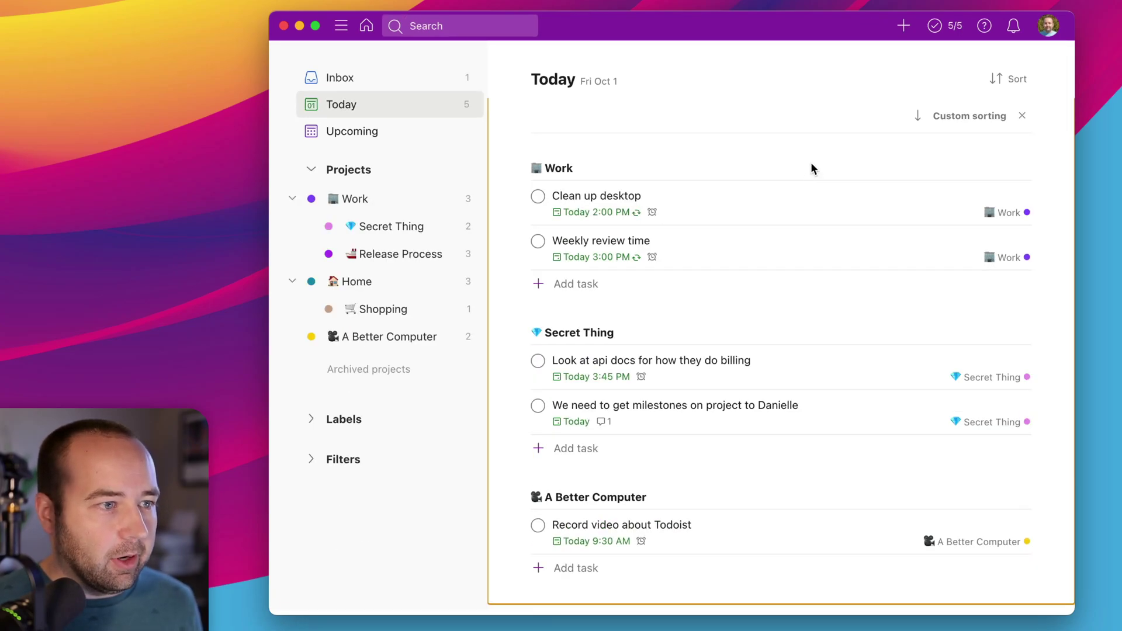
{"action": "scroll", "coordinate": [760, 157], "scroll_direction": "down", "scroll_amount": 2}
{"action": "scroll", "coordinate": [672, 216], "scroll_direction": "up", "scroll_amount": 2}
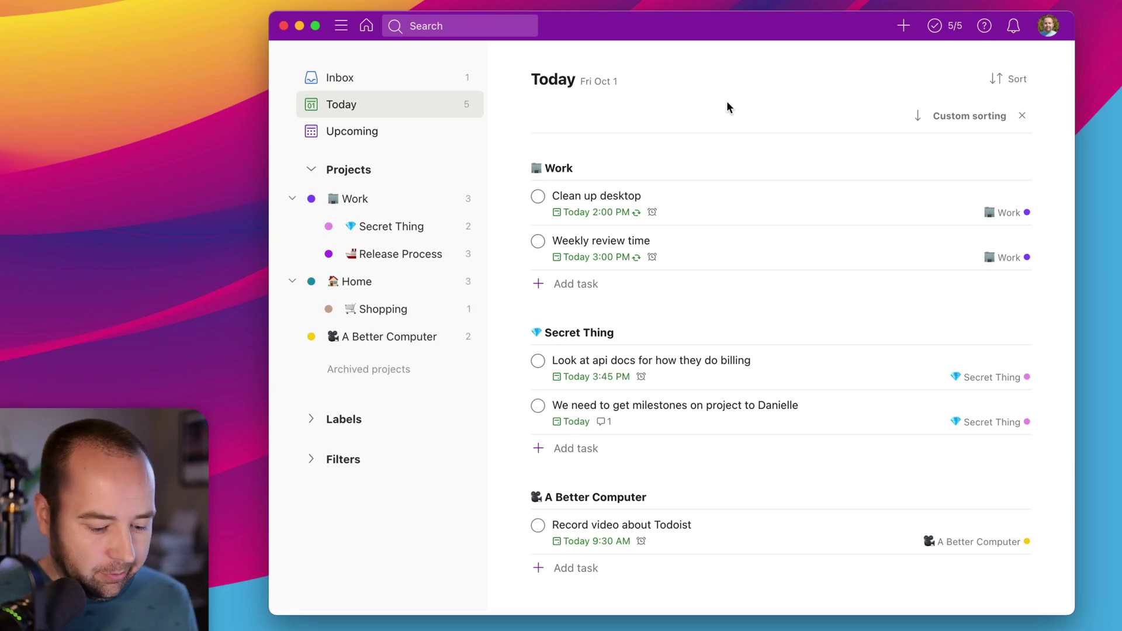
{"action": "key", "text": "super+equal"}
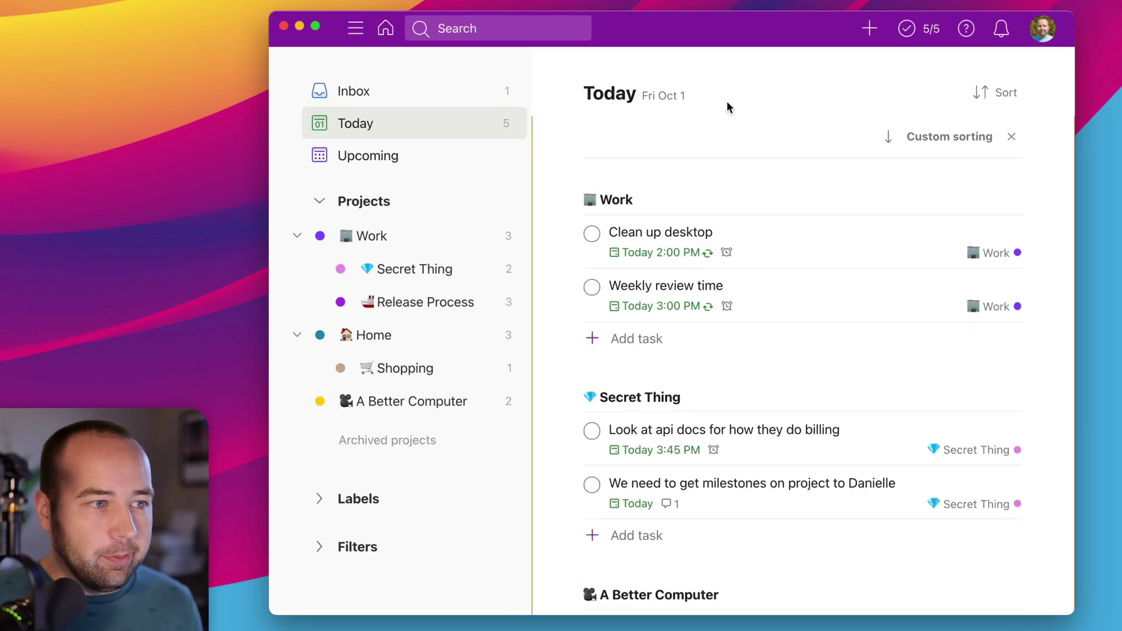
{"action": "scroll", "coordinate": [714, 193], "scroll_direction": "down", "scroll_amount": 2}
{"action": "scroll", "coordinate": [764, 156], "scroll_direction": "up", "scroll_amount": 2}
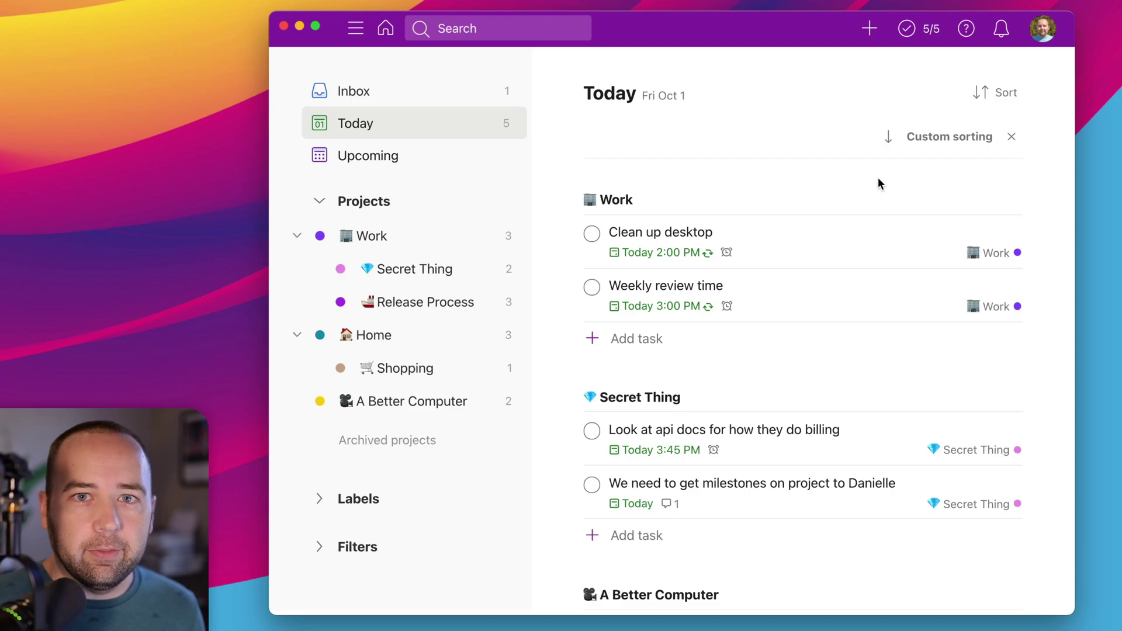
{"action": "key", "text": "super+minus"}
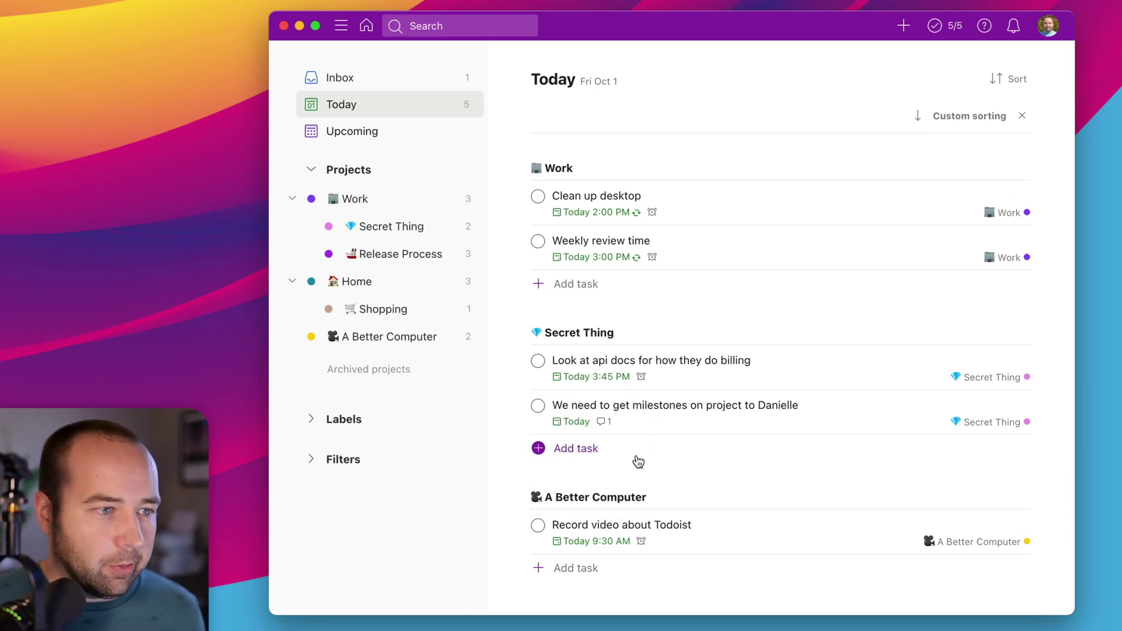
Draft a new project named 'Test' with Mint Green colour and Board layout.
{"action": "scroll", "coordinate": [637, 444], "scroll_direction": "down", "scroll_amount": 1}
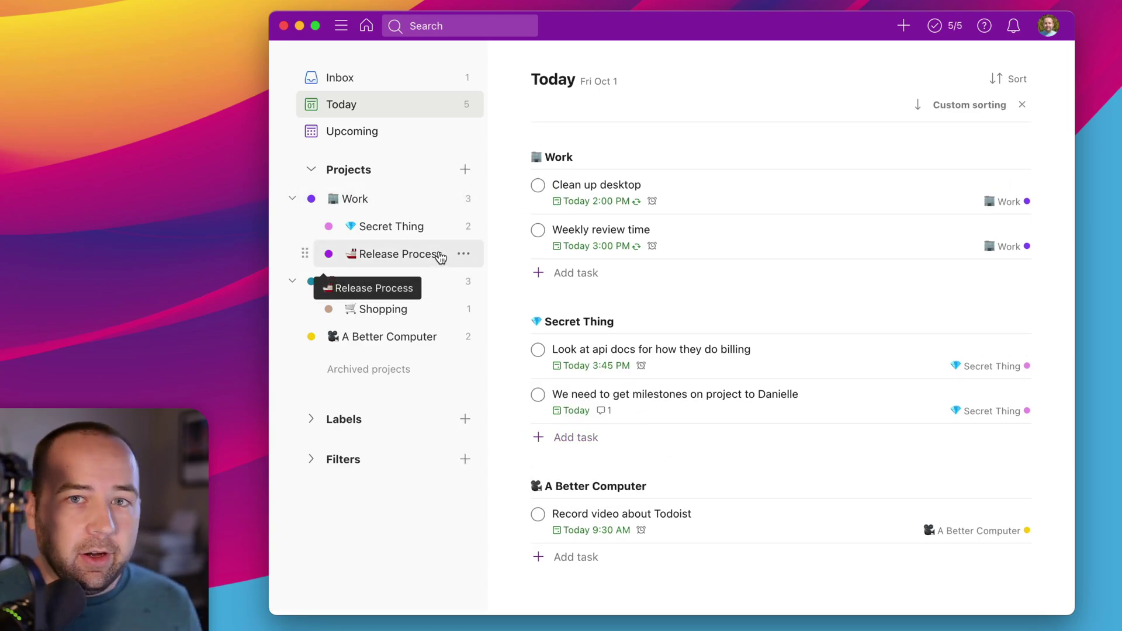
{"action": "left_click", "coordinate": [465, 169]}
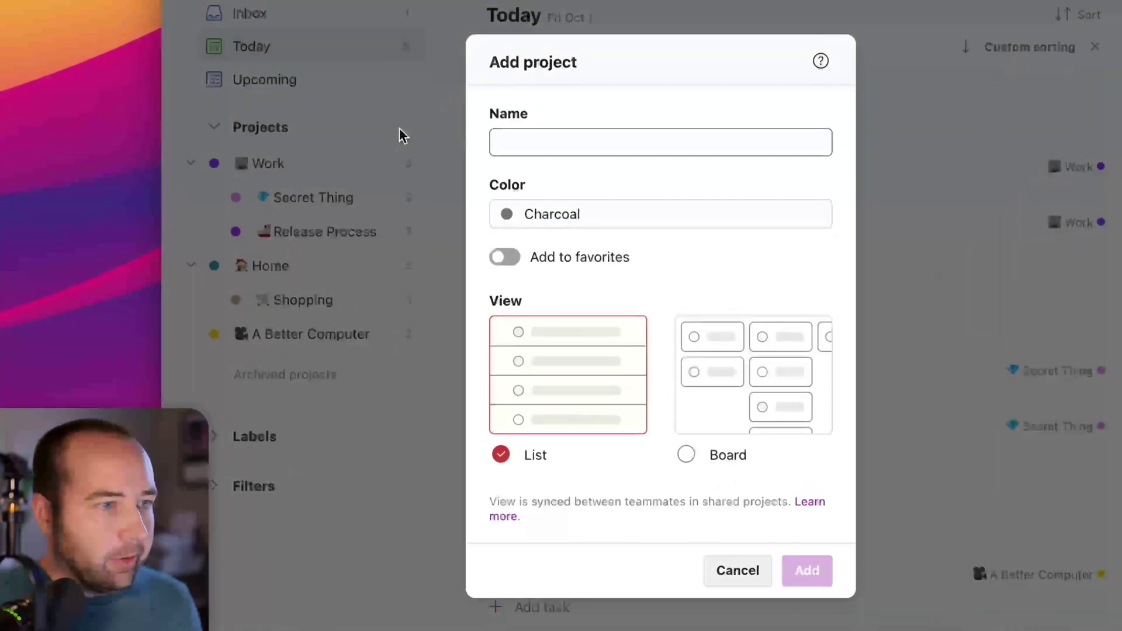
{"action": "type", "text": "Test"}
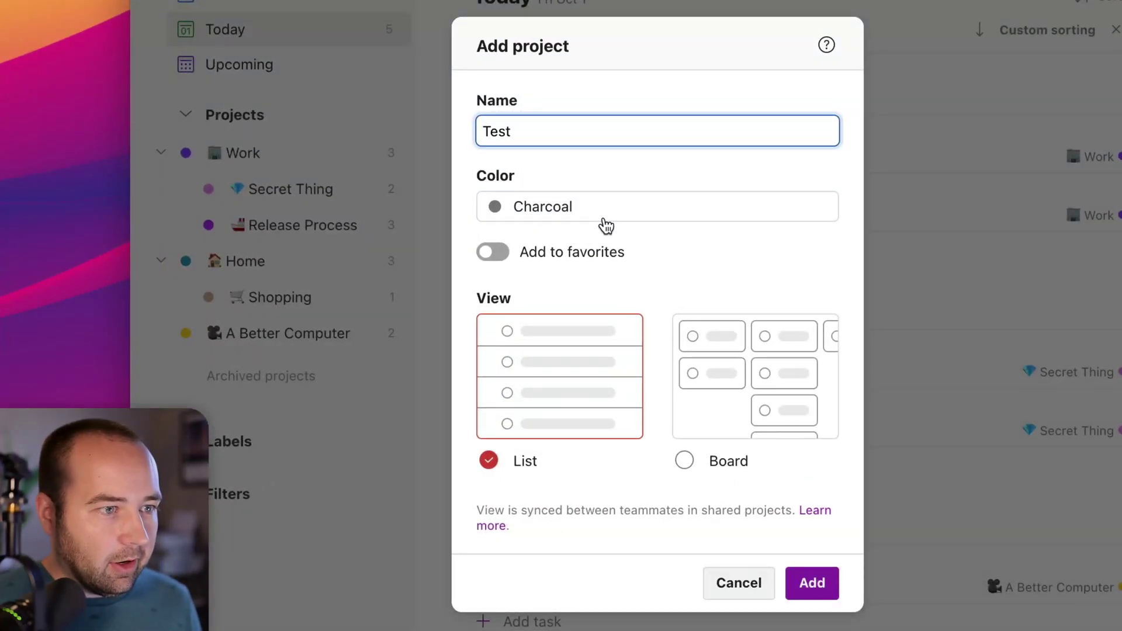
{"action": "left_click", "coordinate": [603, 220]}
{"action": "left_click", "coordinate": [559, 238]}
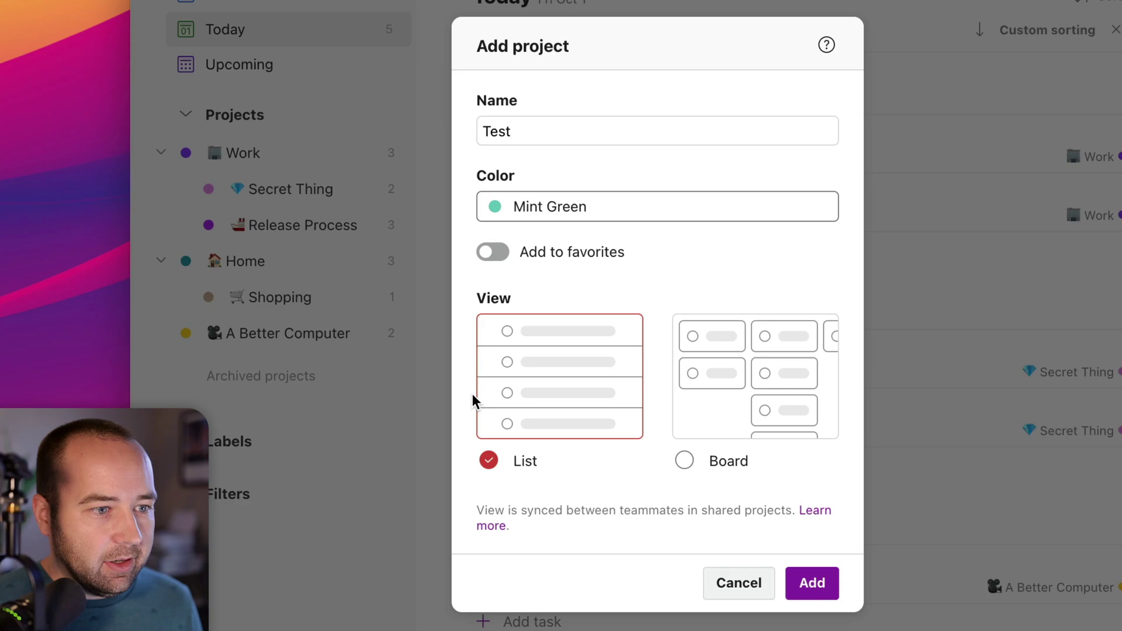
{"action": "left_click", "coordinate": [731, 399]}
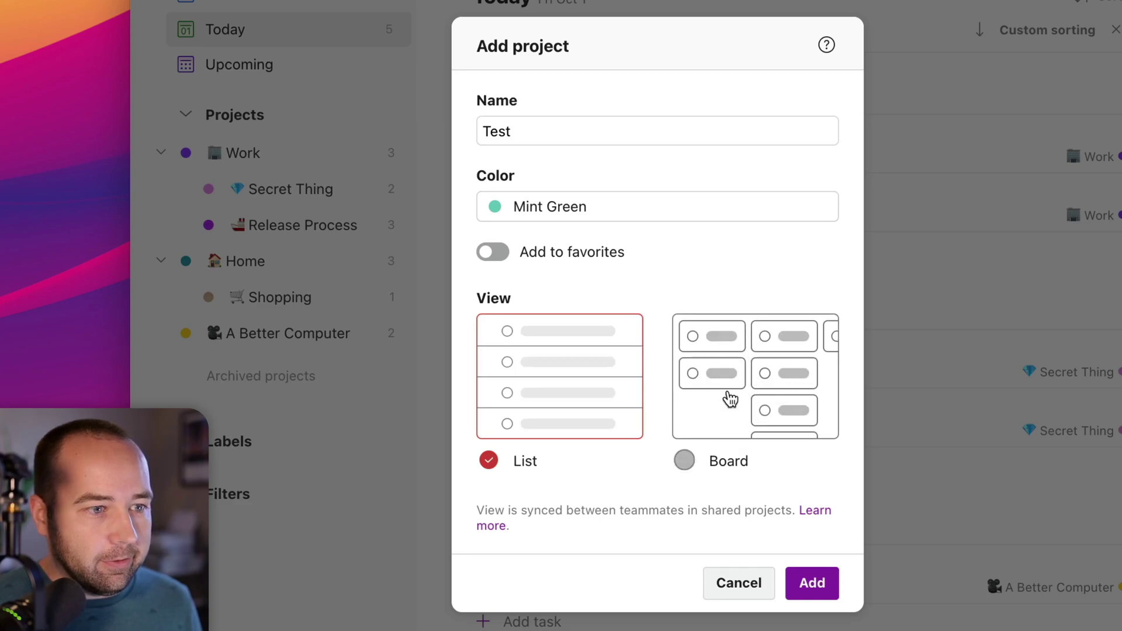
Create the Test project and add Queue, In Progress and Done sections.
{"action": "left_click", "coordinate": [811, 583]}
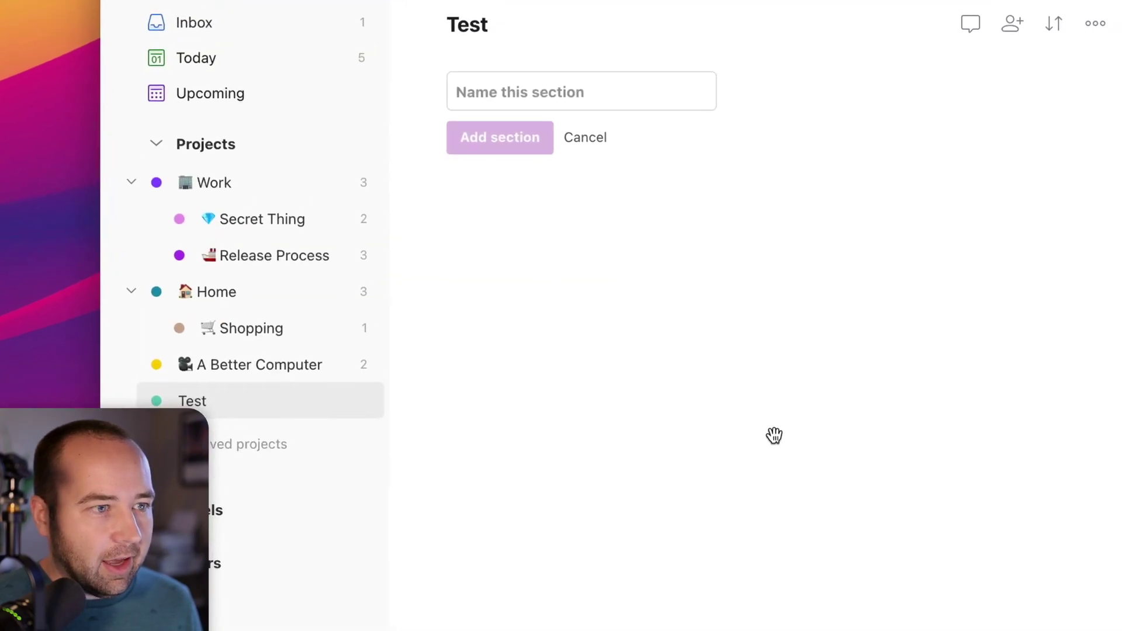
{"action": "left_click", "coordinate": [581, 140]}
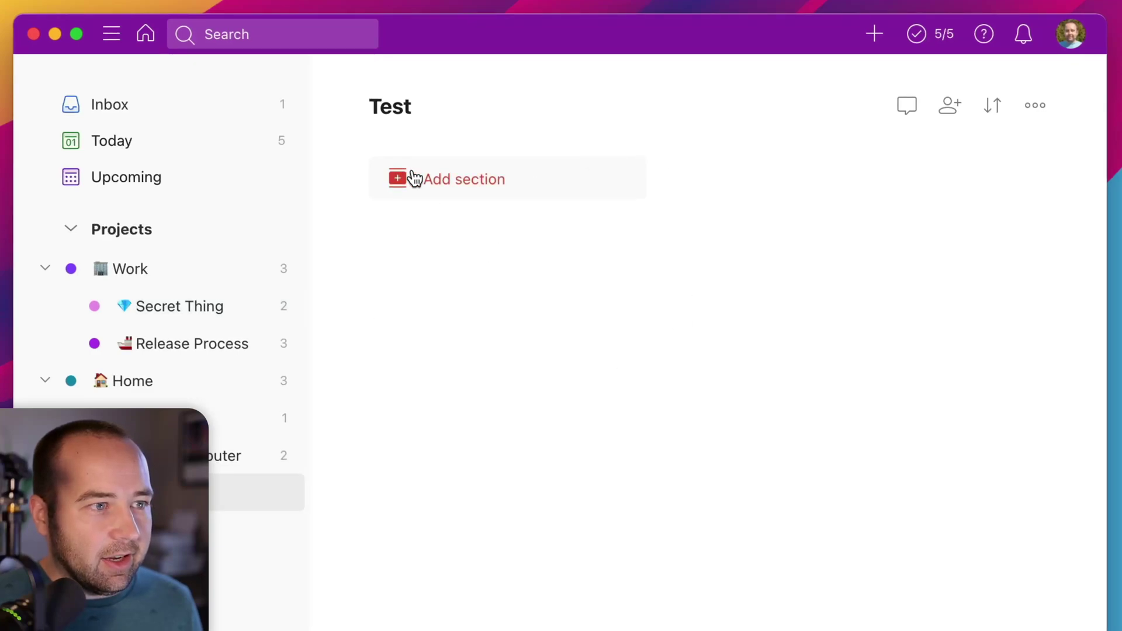
{"action": "left_click", "coordinate": [460, 179]}
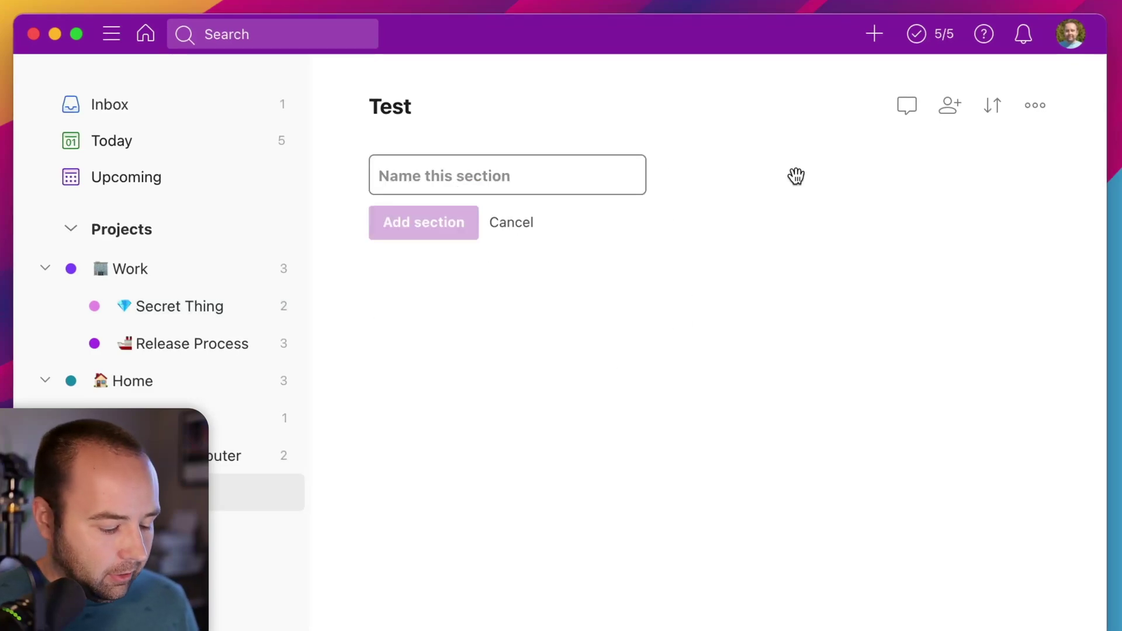
{"action": "type", "text": "Queu"}
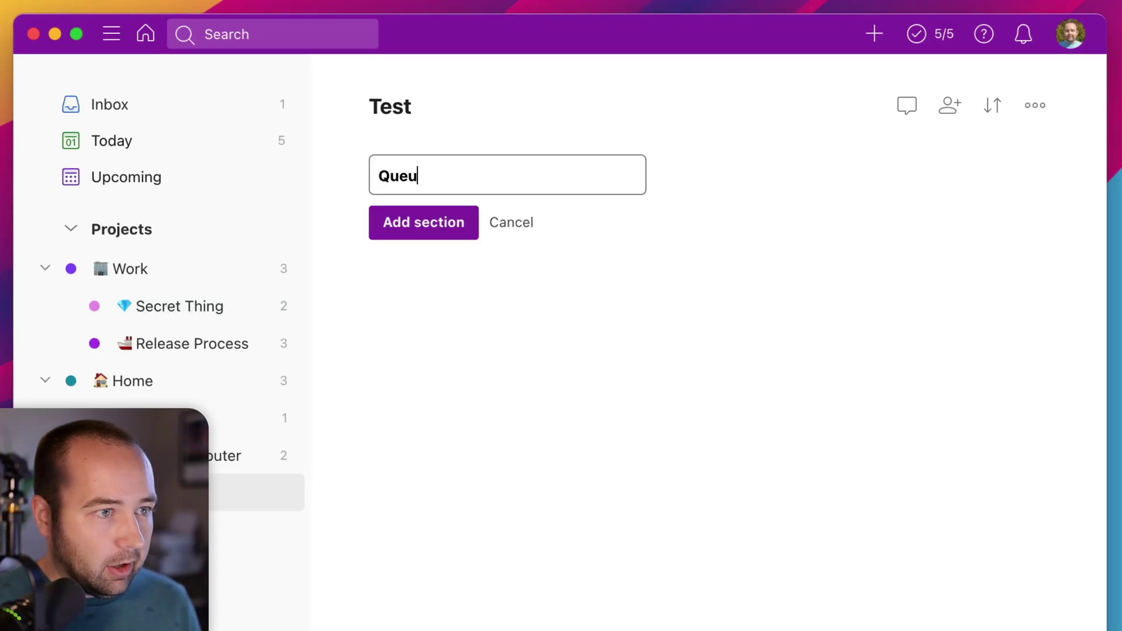
{"action": "type", "text": "e"}
{"action": "key", "text": "Return"}
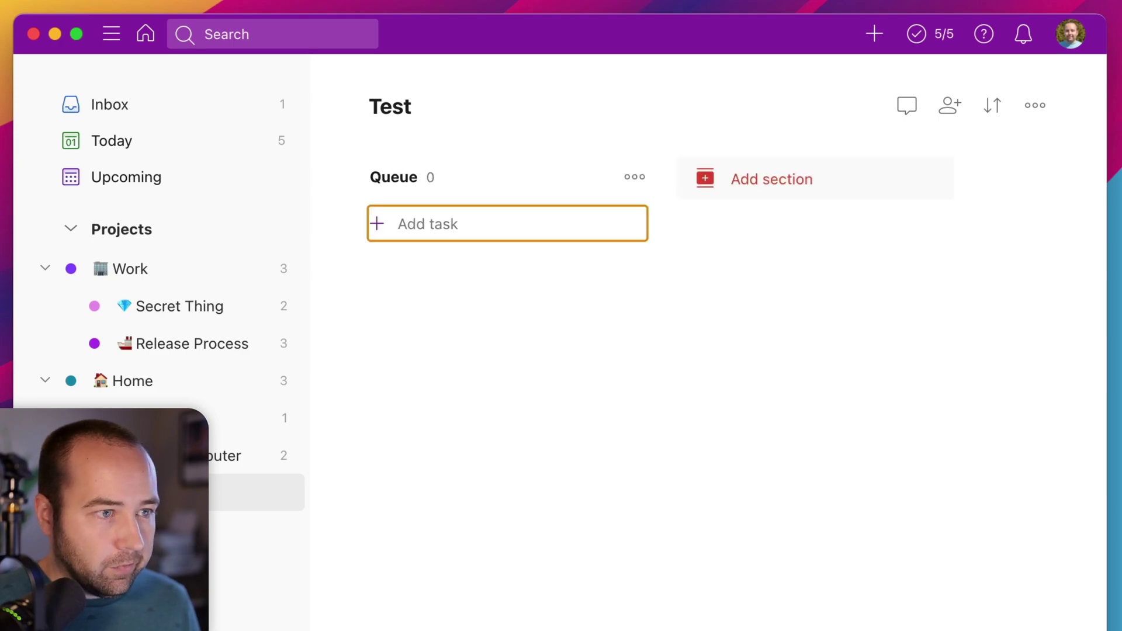
{"action": "left_click", "coordinate": [790, 187]}
{"action": "type", "text": "In Progrwe"}
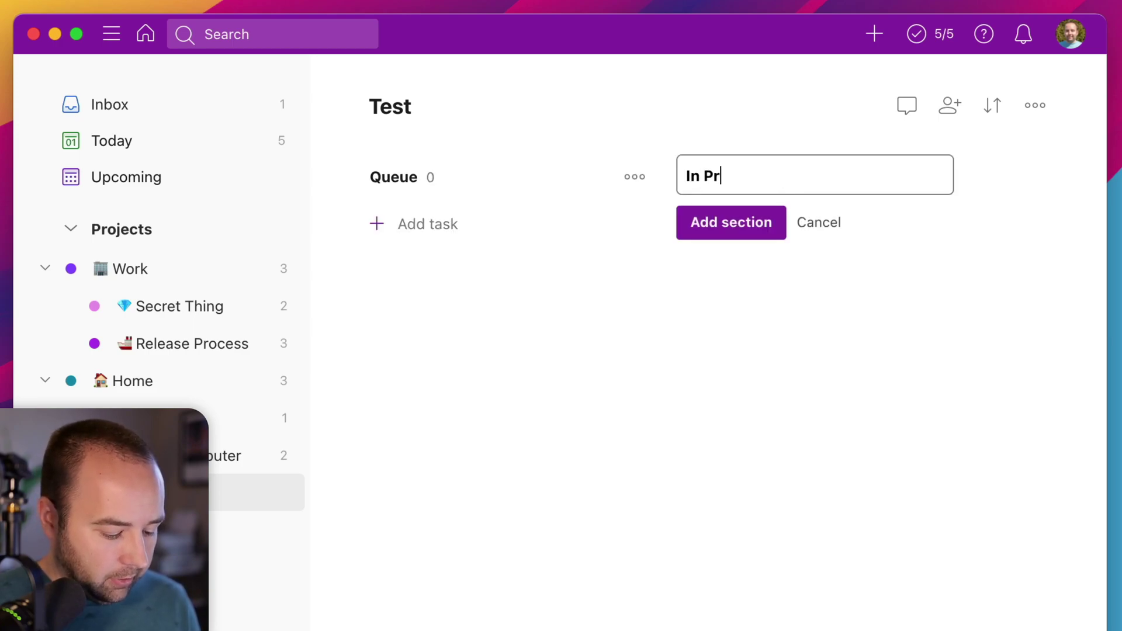
{"action": "key", "text": "BackSpace"}
{"action": "key", "text": "BackSpace"}
{"action": "type", "text": "ess"}
{"action": "key", "text": "Return"}
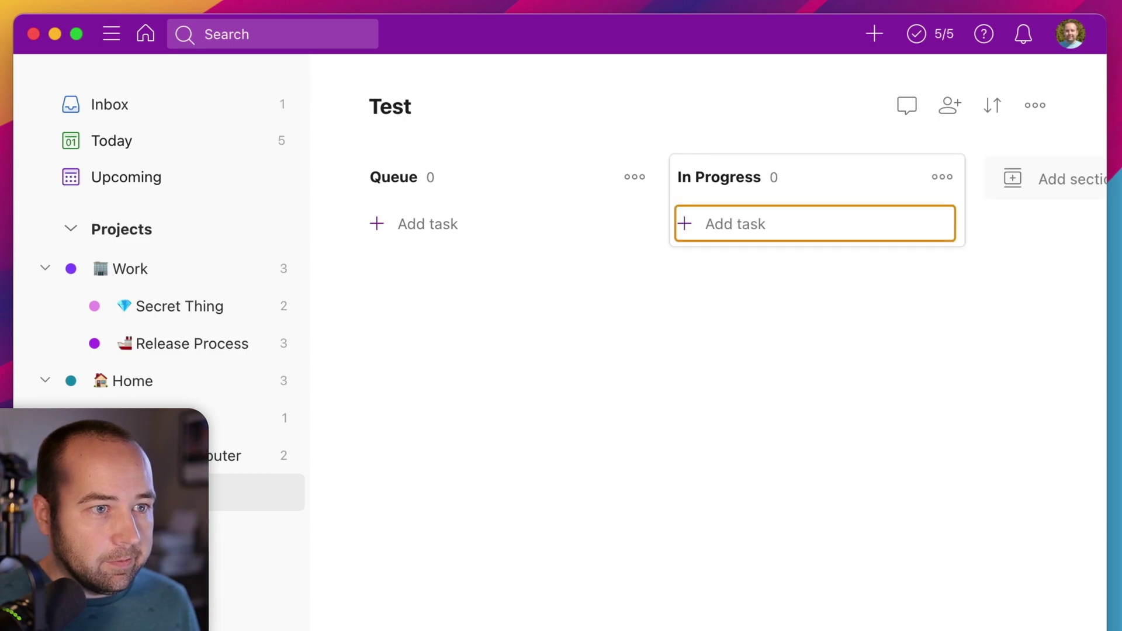
{"action": "left_click", "coordinate": [1016, 183]}
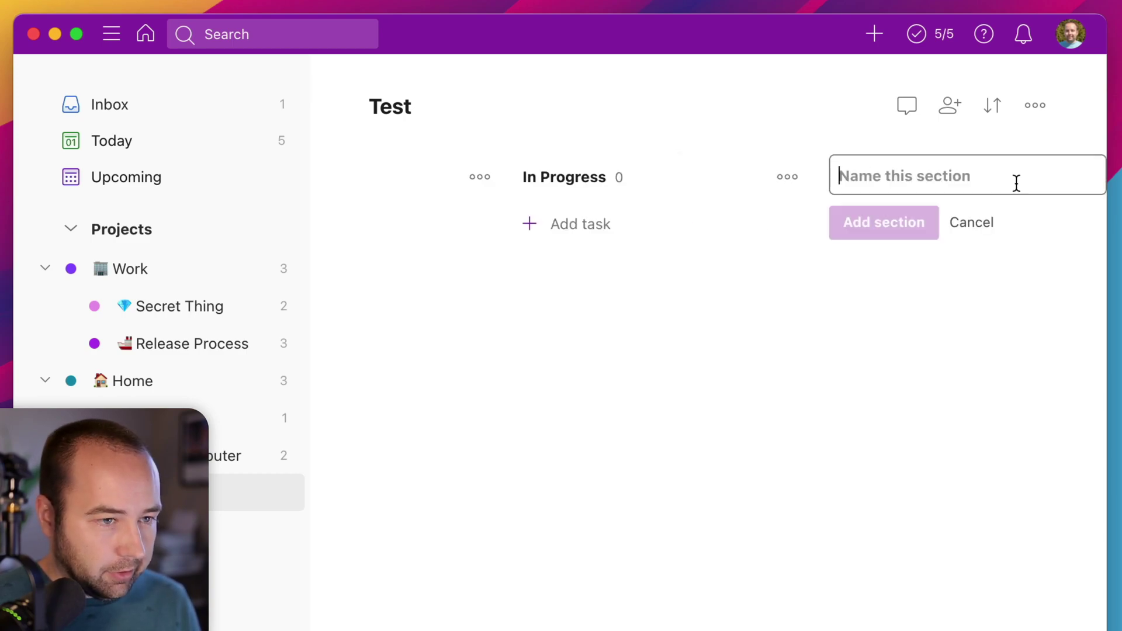
{"action": "type", "text": "Done"}
{"action": "key", "text": "Return"}
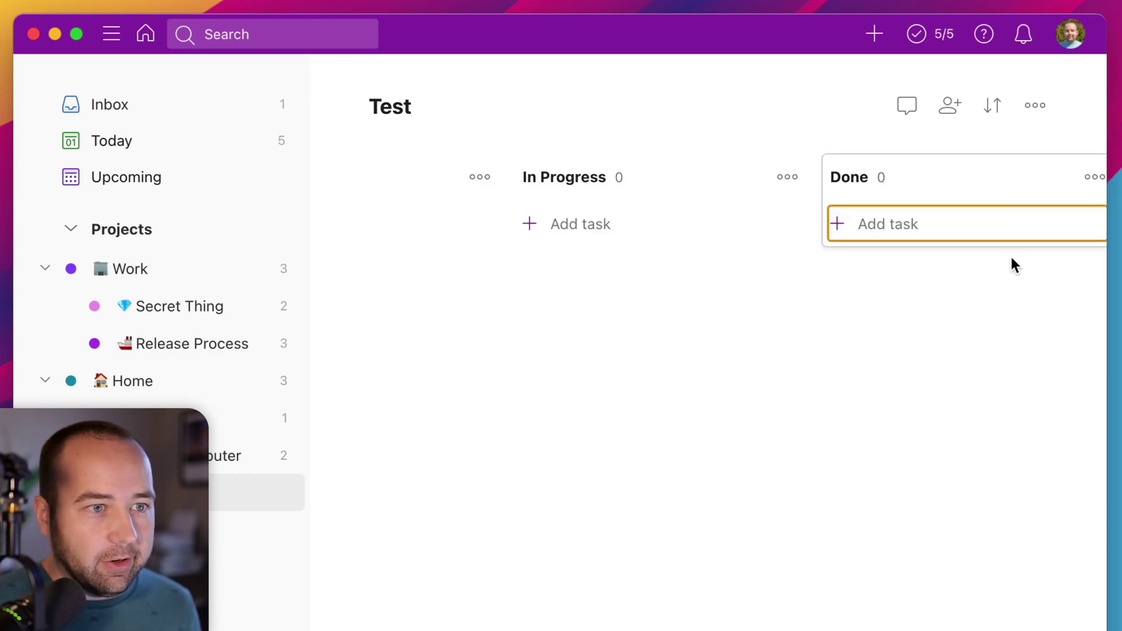
Add tasks 'Thing One', 'Things Two' and 'Thing Three' to the Queue column.
{"action": "scroll", "coordinate": [710, 372], "scroll_direction": "left", "scroll_amount": 5}
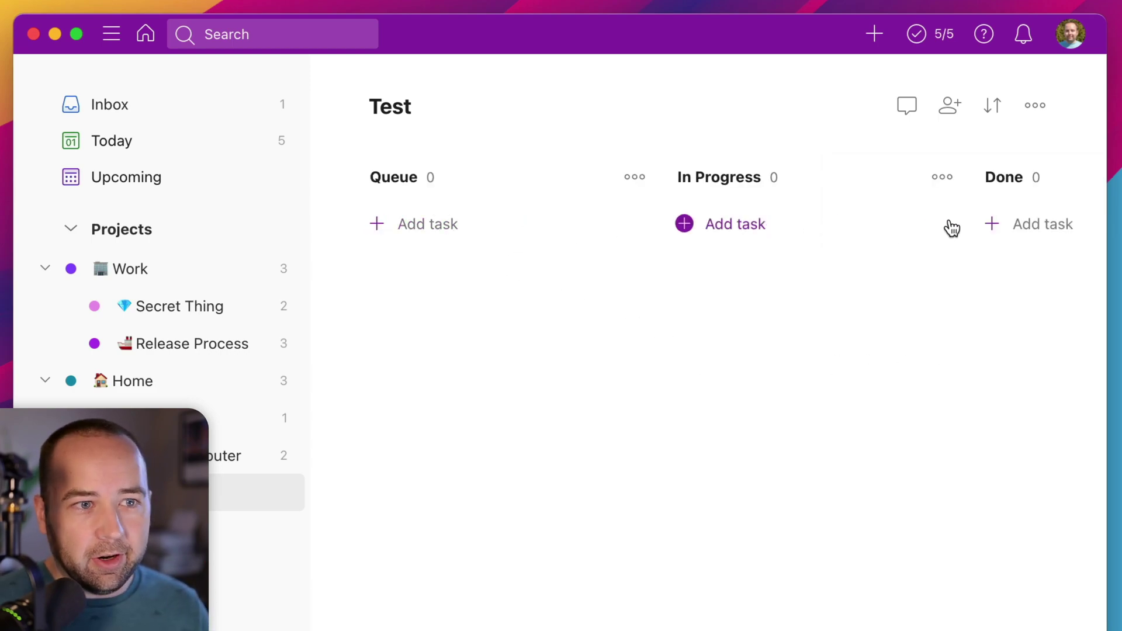
{"action": "left_click", "coordinate": [392, 237]}
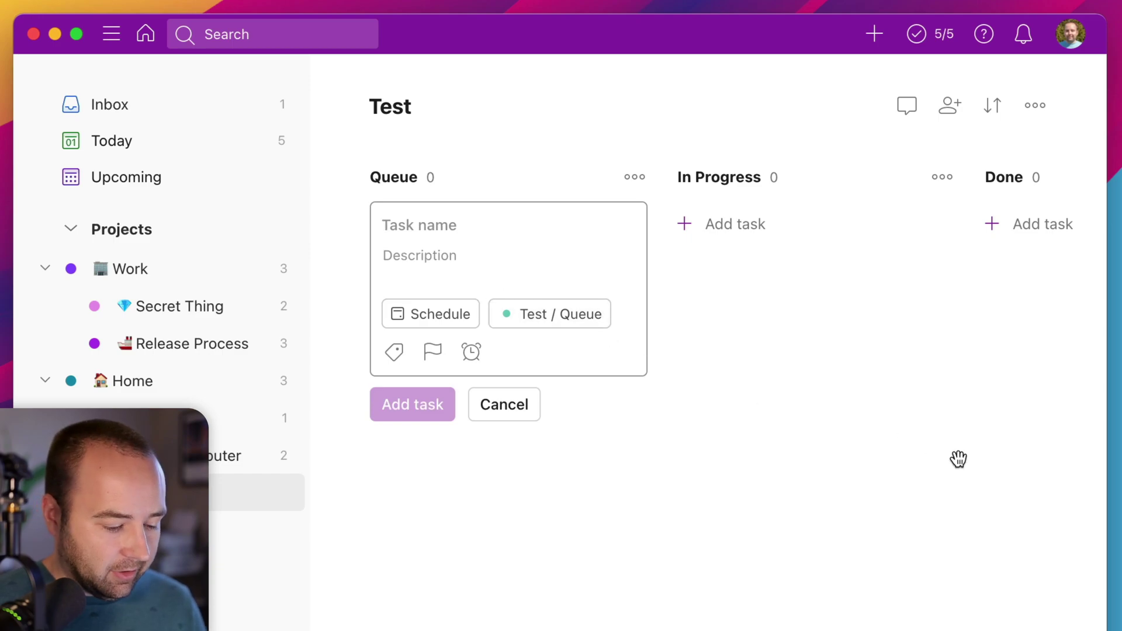
{"action": "type", "text": "Thingt"}
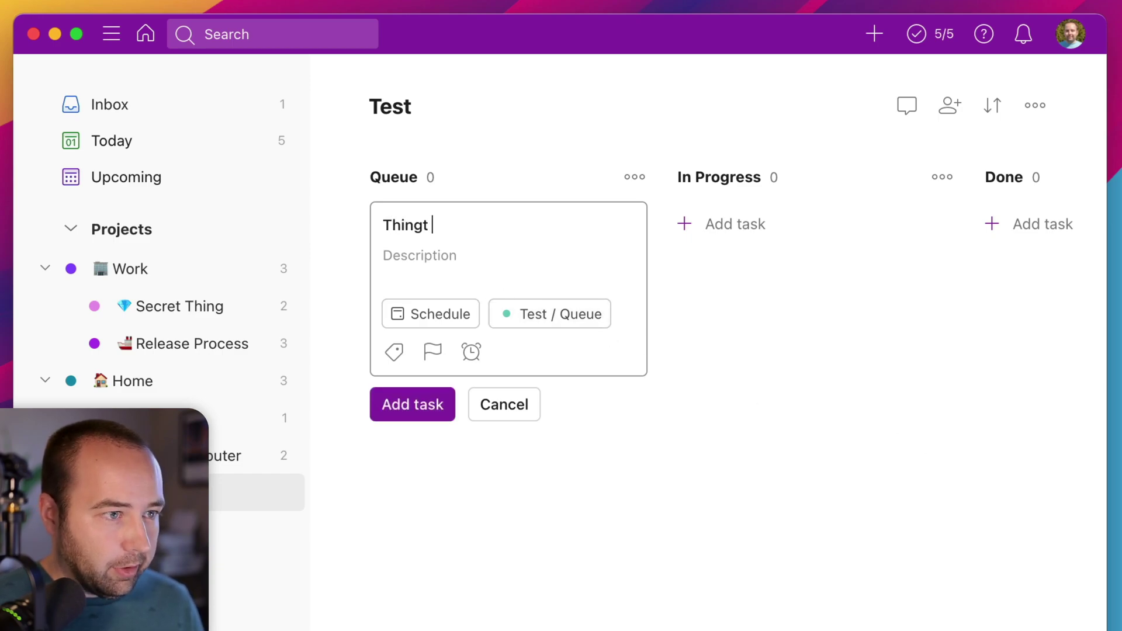
{"action": "key", "text": "BackSpace"}
{"action": "type", "text": "One"}
{"action": "key", "text": "Return"}
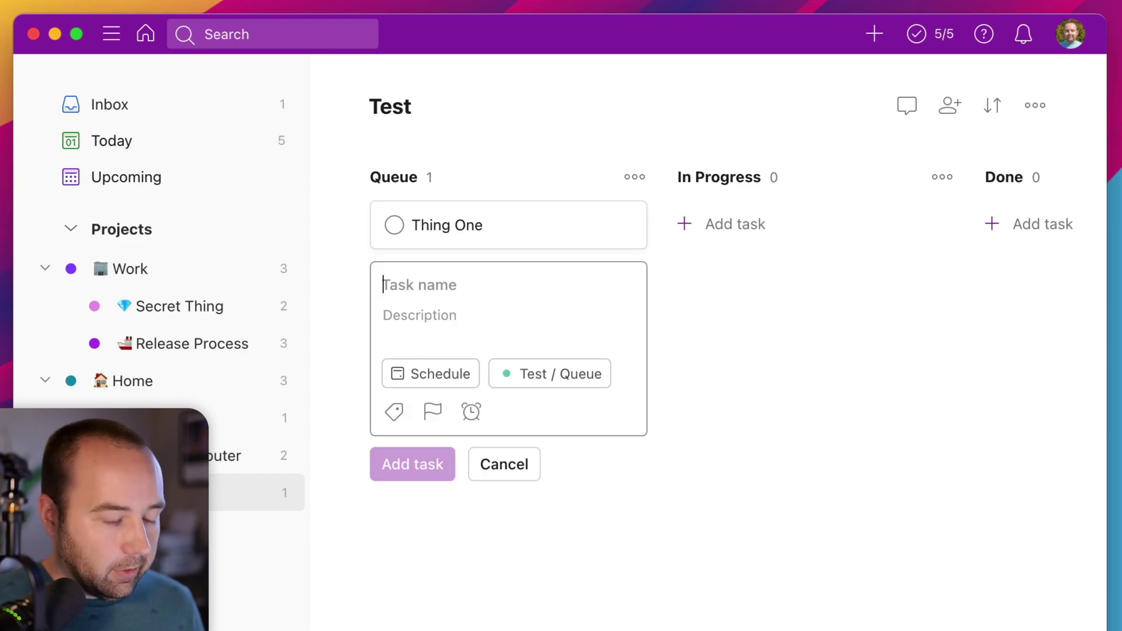
{"action": "type", "text": "Things Two"}
{"action": "key", "text": "Return"}
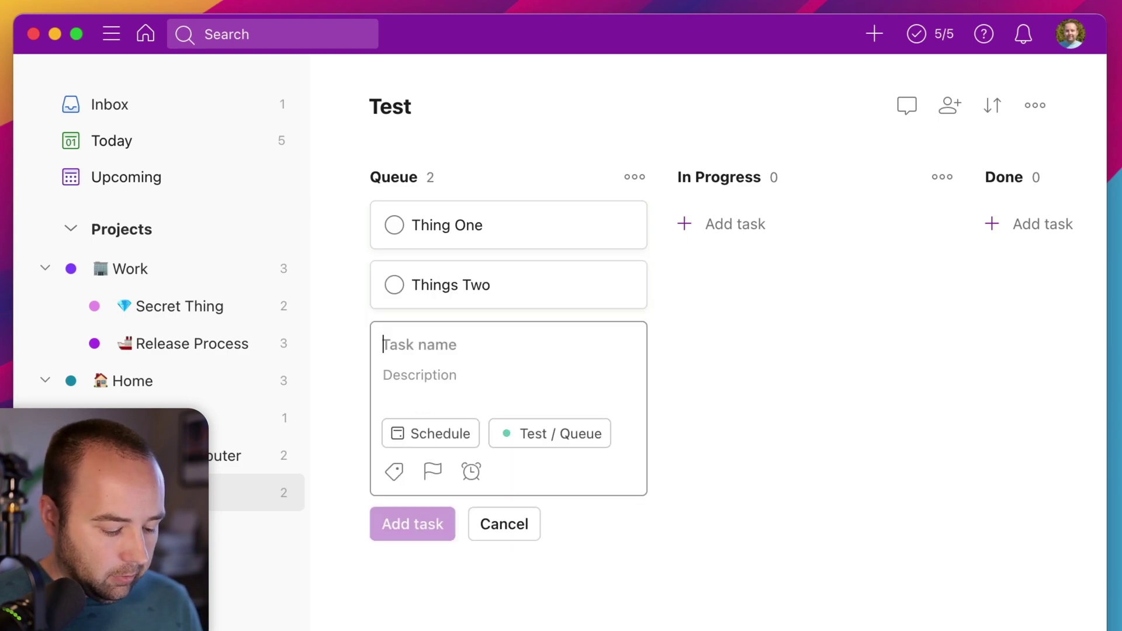
{"action": "type", "text": "Thin"}
{"action": "key", "text": "BackSpace"}
{"action": "key", "text": "BackSpace"}
{"action": "type", "text": "ing"}
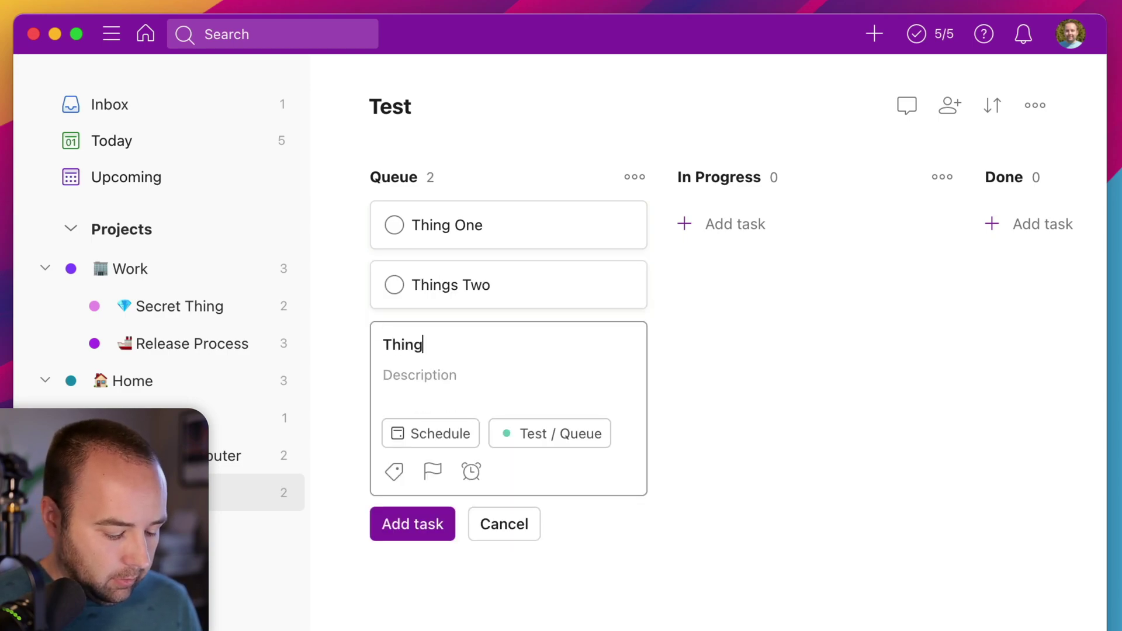
{"action": "type", "text": " Three"}
{"action": "key", "text": "Return"}
Drag Thing One to In Progress, then to Done, and mark it complete.
{"action": "left_click", "coordinate": [945, 454]}
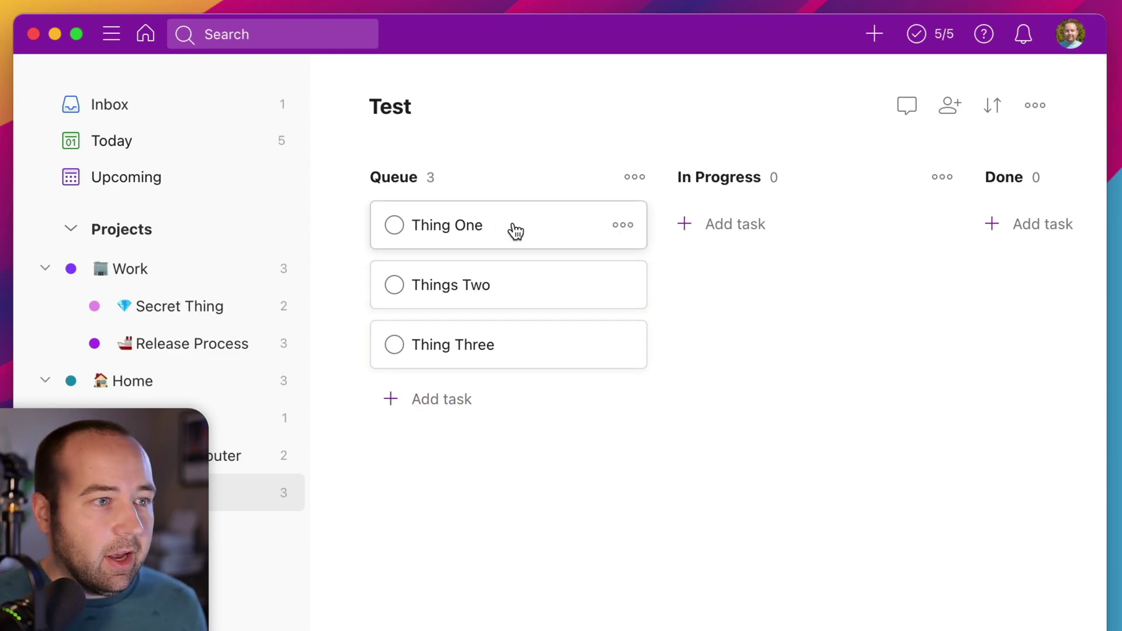
{"action": "left_click_drag", "start_coordinate": [511, 228], "coordinate": [812, 231]}
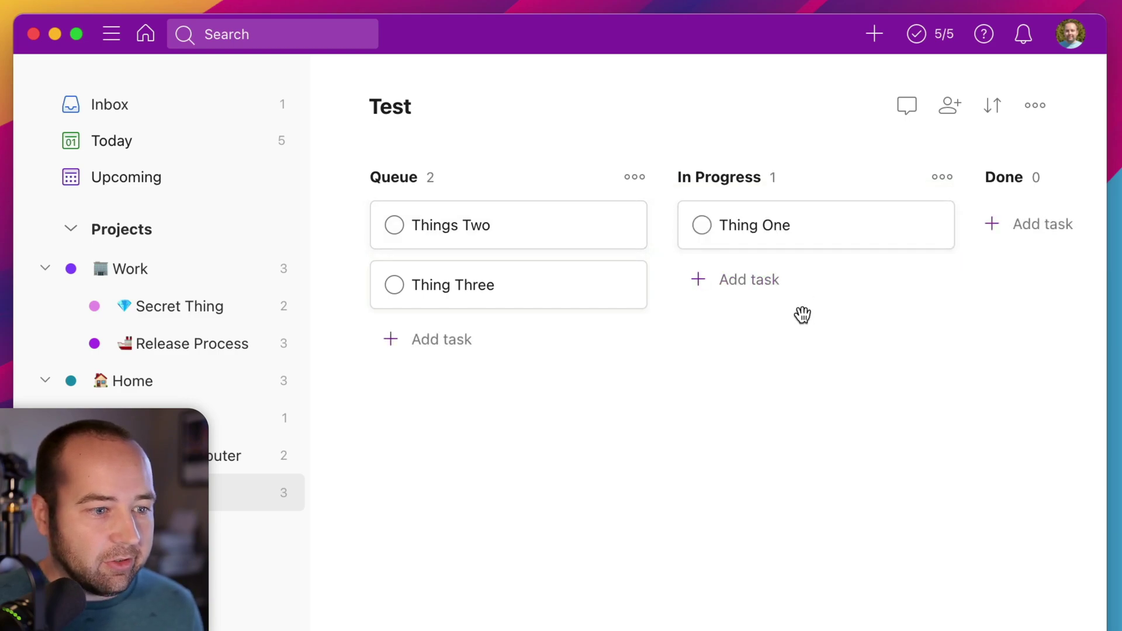
{"action": "left_click_drag", "start_coordinate": [756, 226], "coordinate": [946, 250]}
{"action": "left_click", "coordinate": [920, 225]}
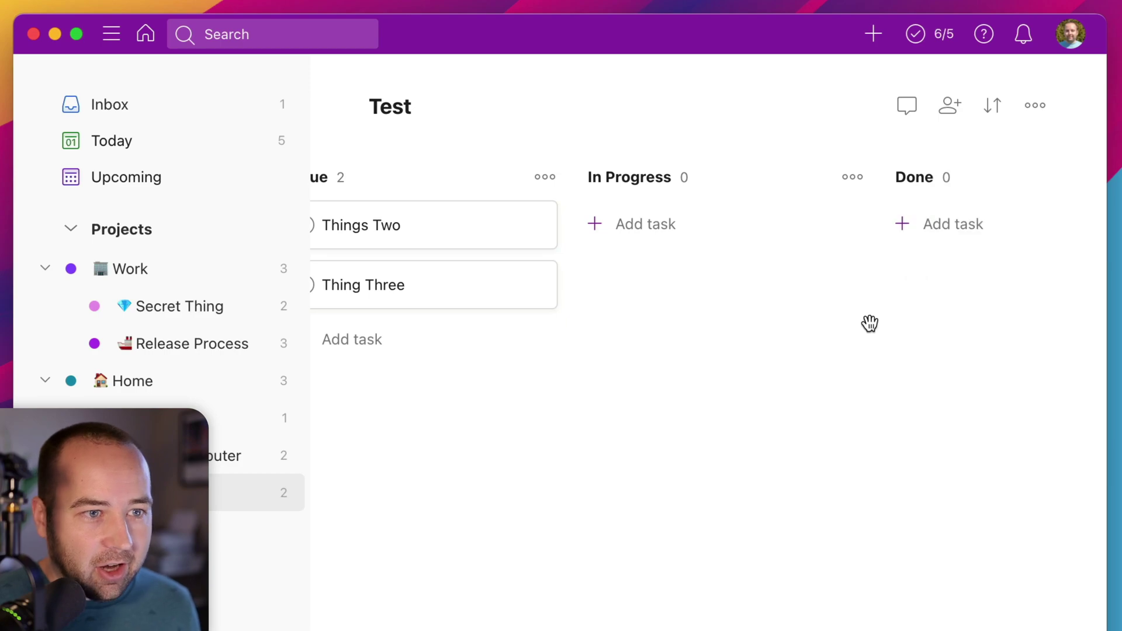
{"action": "left_click", "coordinate": [1033, 108]}
Turn on Show completed tasks for the Test board so a Done column appears.
{"action": "left_click", "coordinate": [1032, 106]}
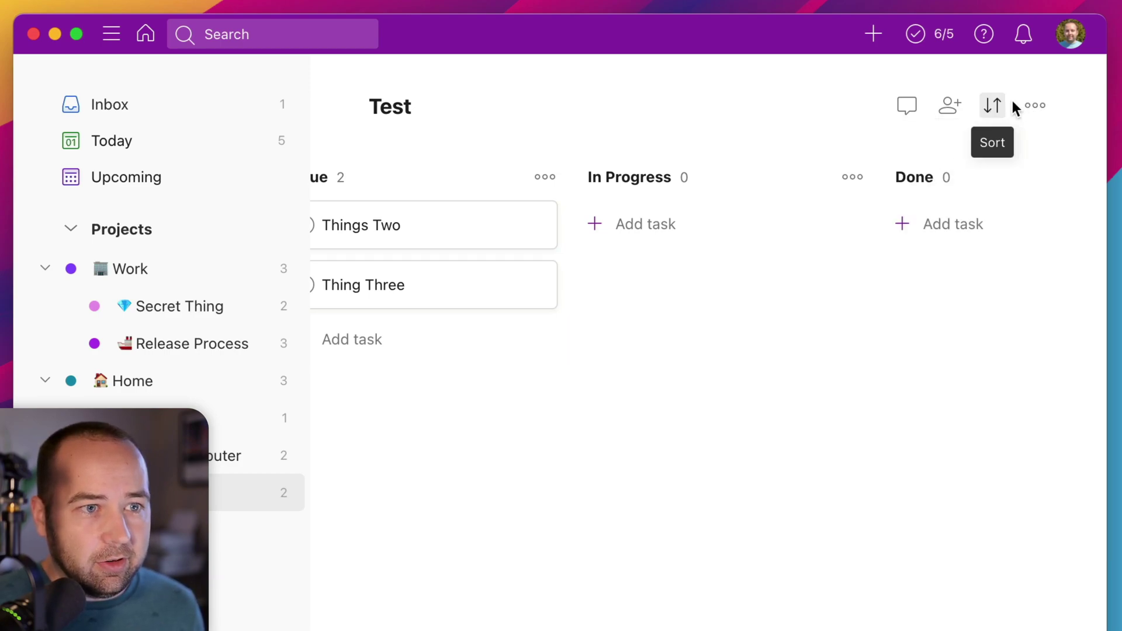
{"action": "left_click", "coordinate": [1034, 107]}
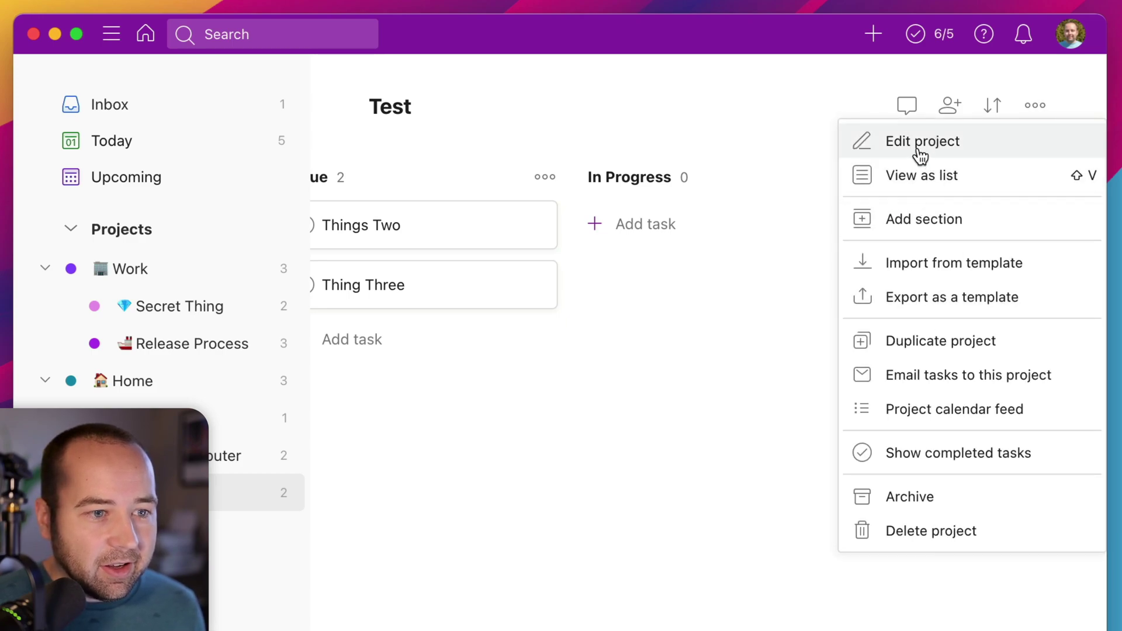
{"action": "left_click", "coordinate": [924, 462]}
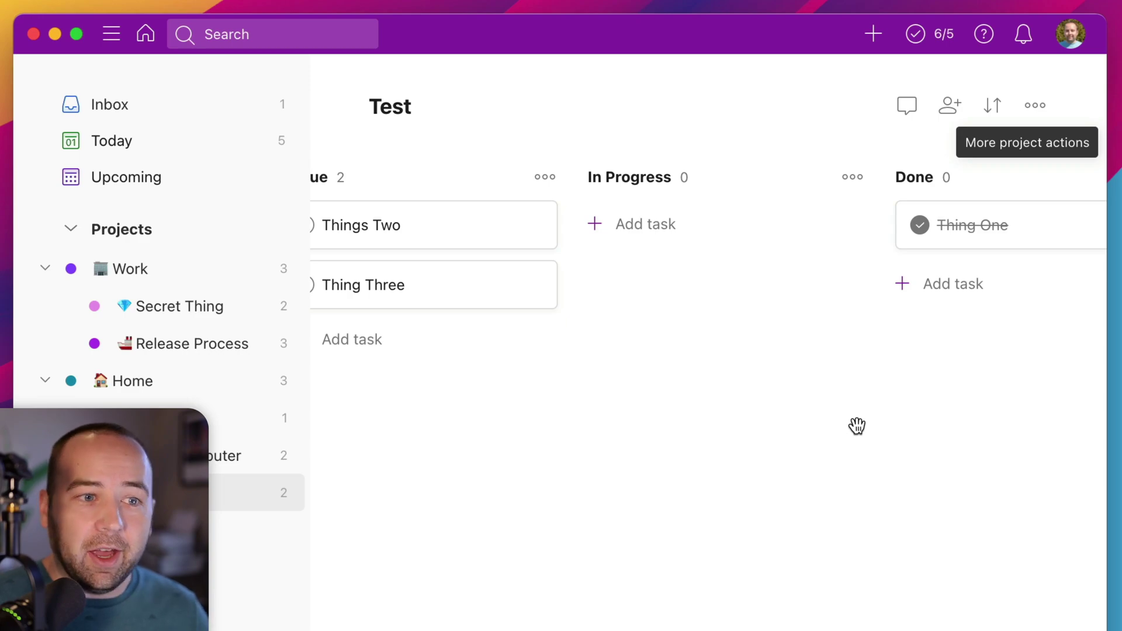
{"action": "scroll", "coordinate": [801, 412], "scroll_direction": "left", "scroll_amount": 3}
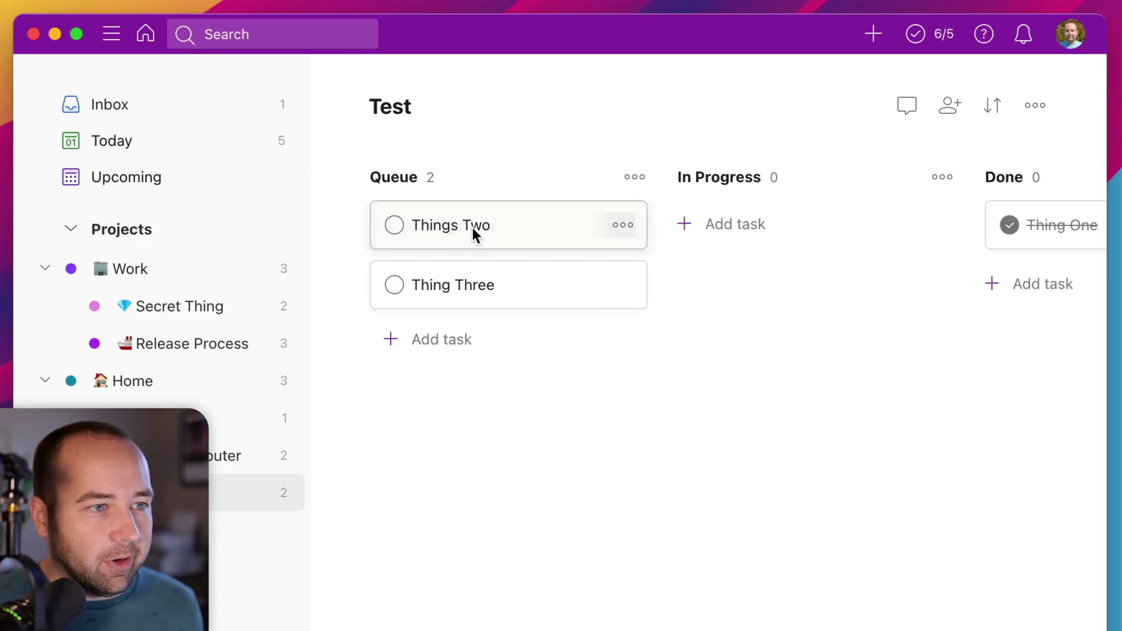
Move Things Two and Thing Three into the Done column and mark both complete.
{"action": "left_click_drag", "start_coordinate": [473, 231], "coordinate": [751, 269]}
{"action": "left_click_drag", "start_coordinate": [571, 243], "coordinate": [1015, 236]}
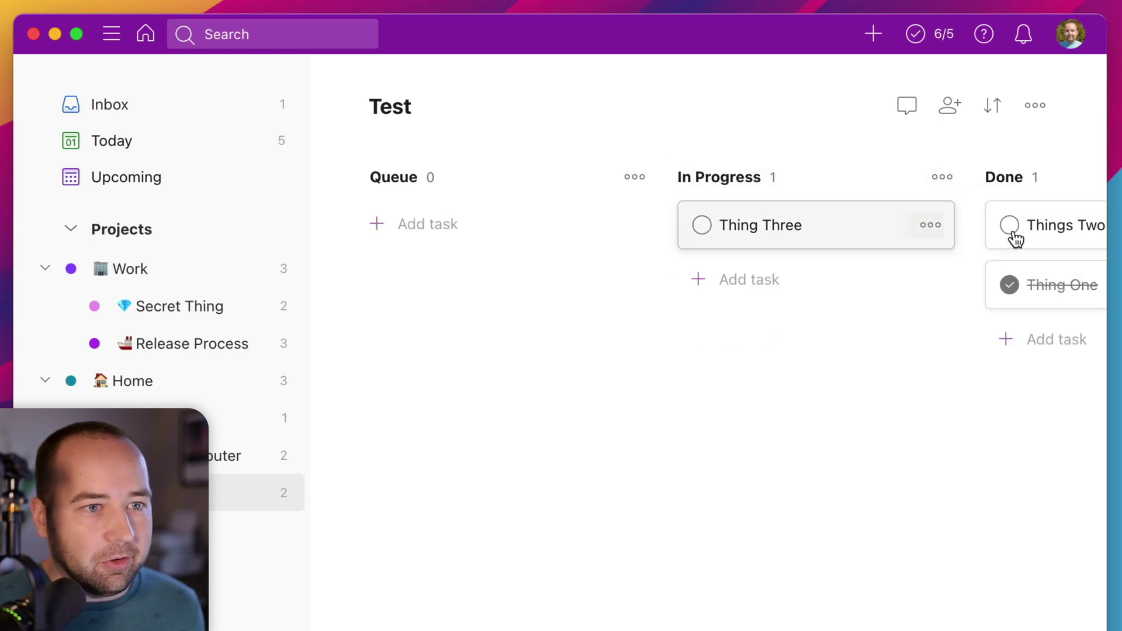
{"action": "left_click", "coordinate": [1010, 227]}
{"action": "left_click", "coordinate": [702, 225]}
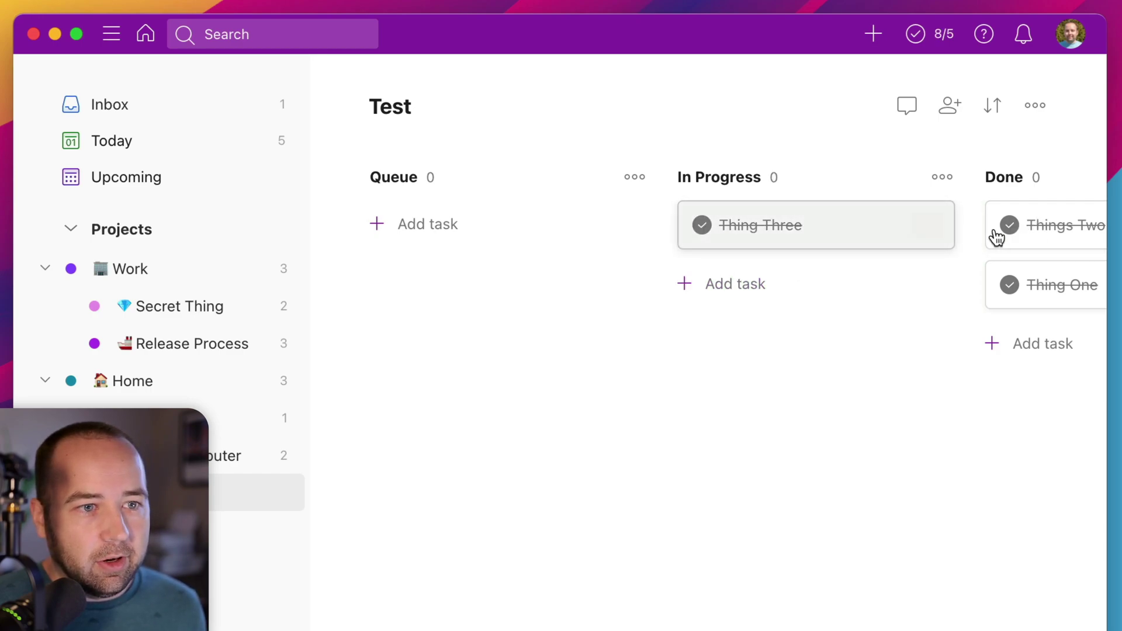
{"action": "left_click", "coordinate": [703, 226]}
{"action": "left_click_drag", "start_coordinate": [738, 225], "coordinate": [1008, 225]}
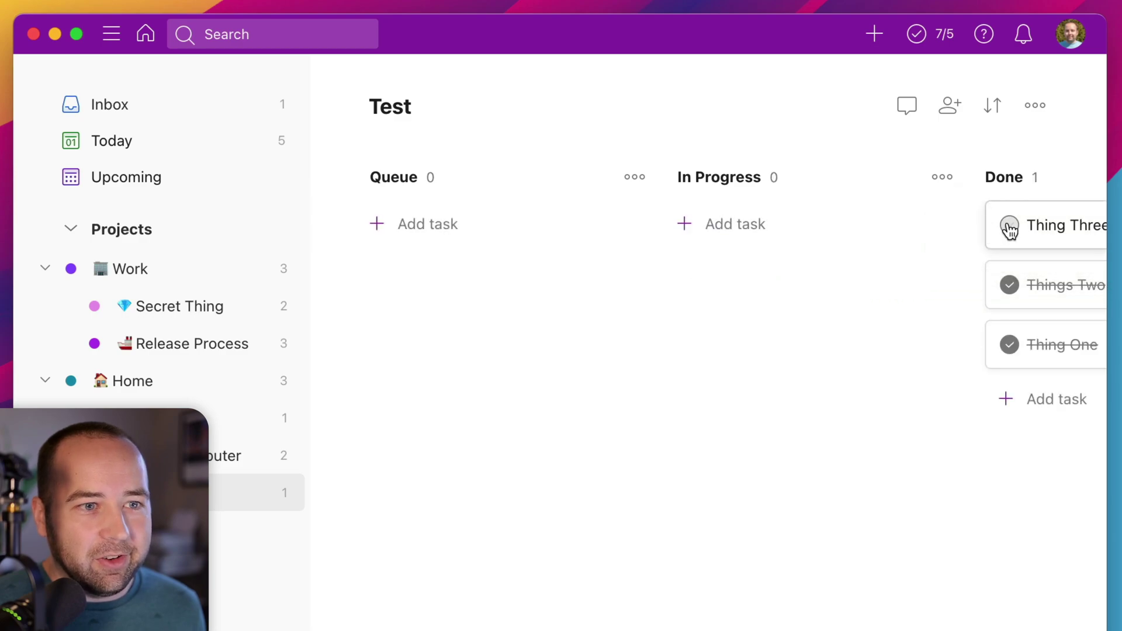
{"action": "left_click", "coordinate": [1009, 226]}
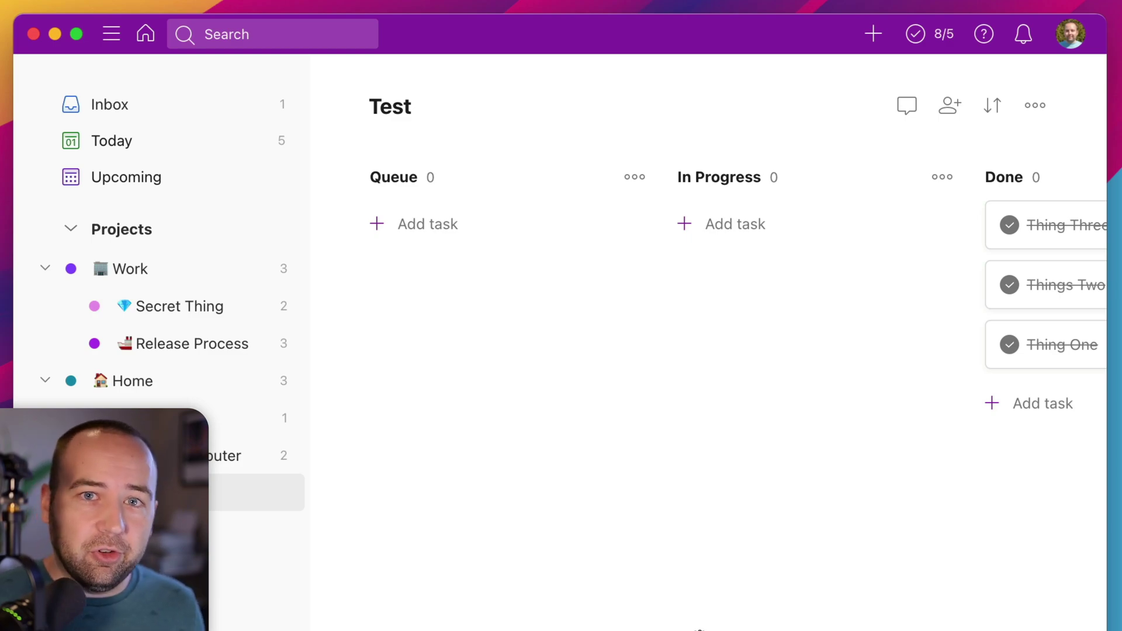
Switch Todoist to the Today task list with the G T shortcut.
{"action": "key", "text": "g"}
{"action": "key", "text": "t"}
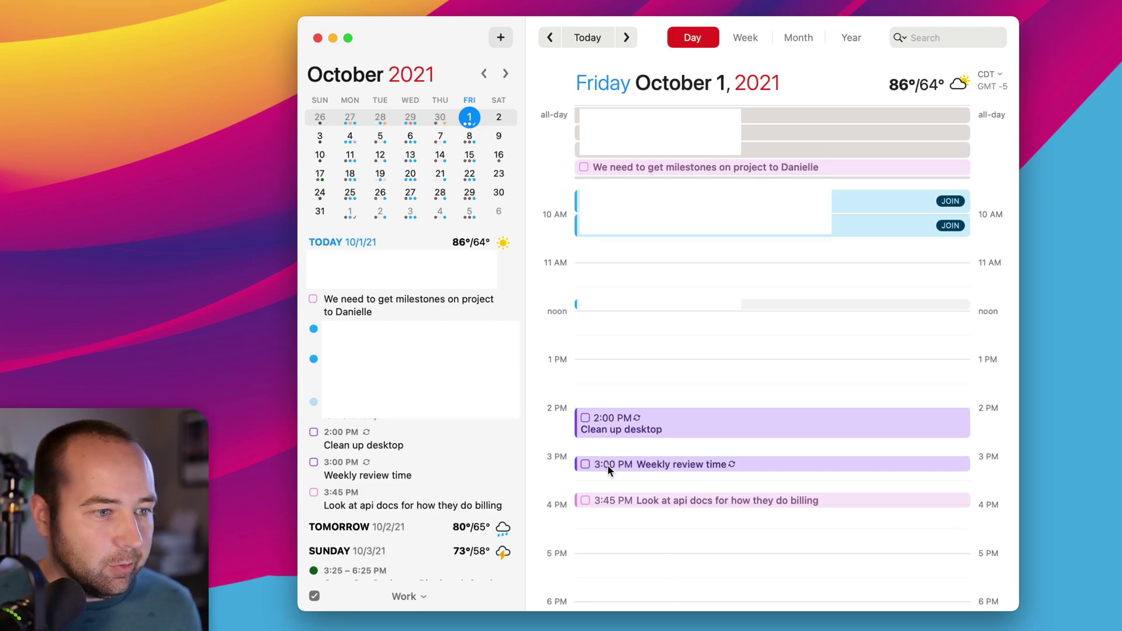
Complete the Clean up desktop task from Fantastical's October 1 day view.
{"action": "key", "text": "super+Tab"}
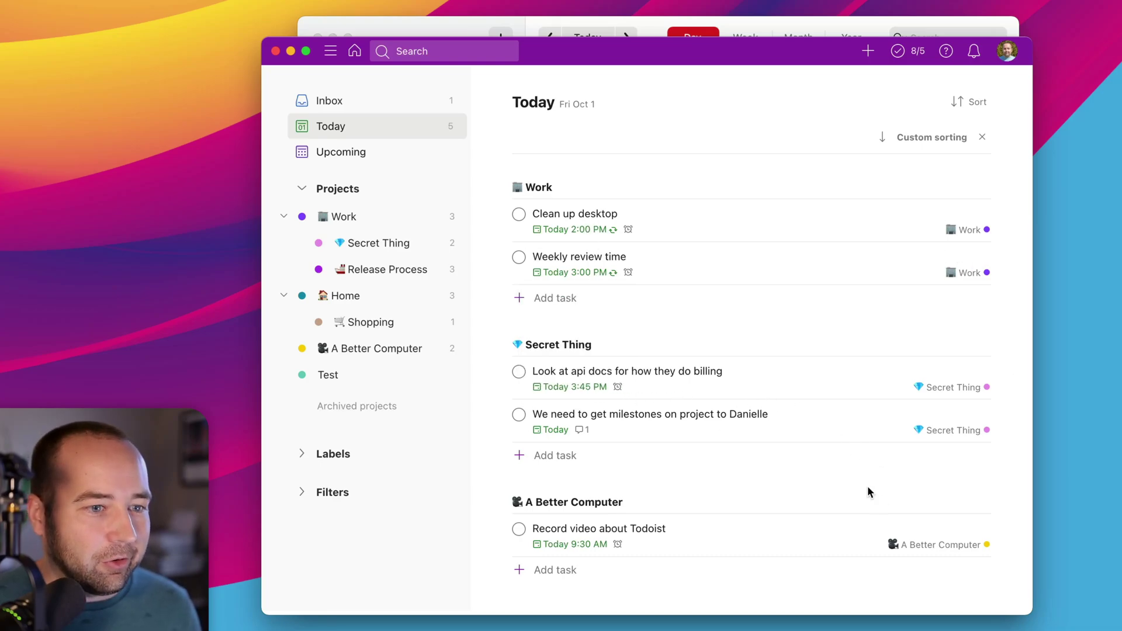
{"action": "key", "text": "super+Tab"}
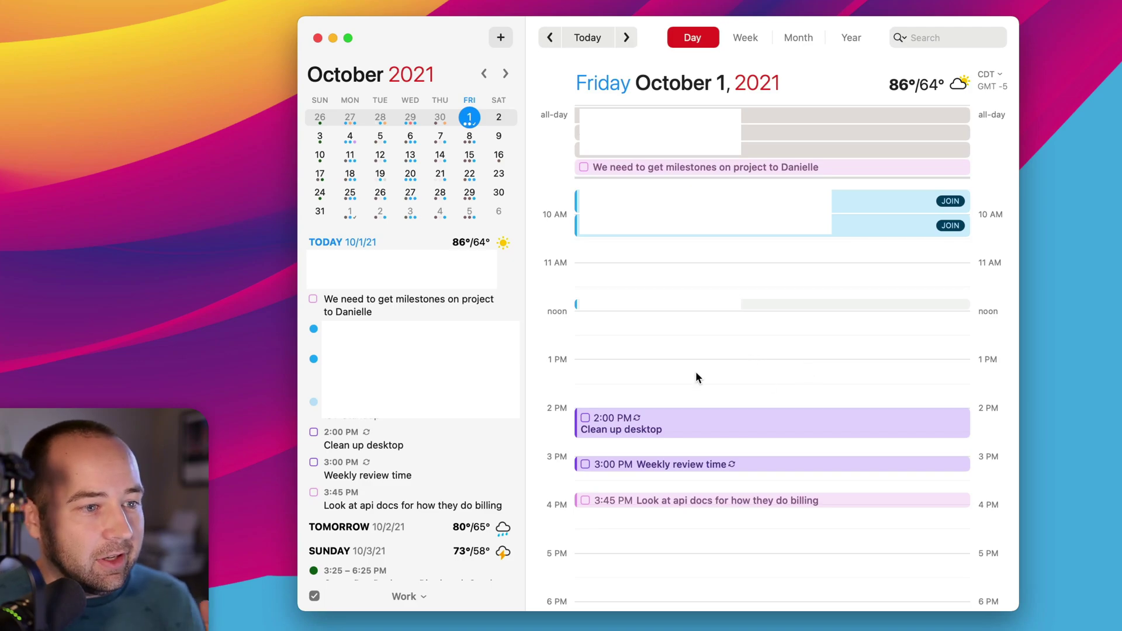
{"action": "left_click", "coordinate": [585, 418]}
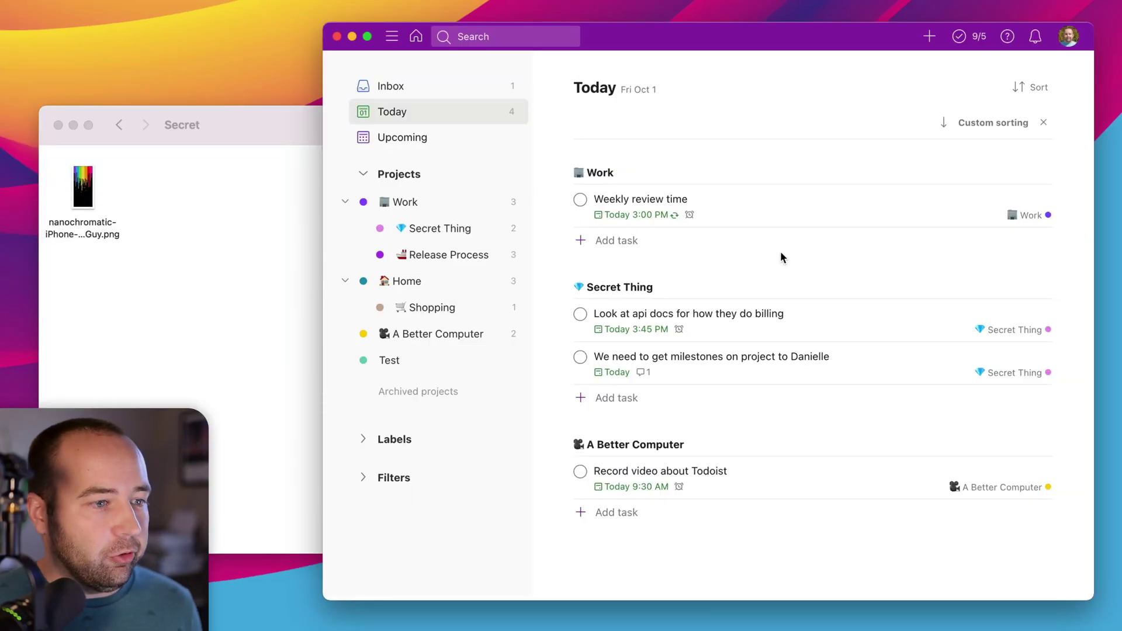
Add a task named 'Download wallpaper' to the Work section.
{"action": "left_click", "coordinate": [615, 242]}
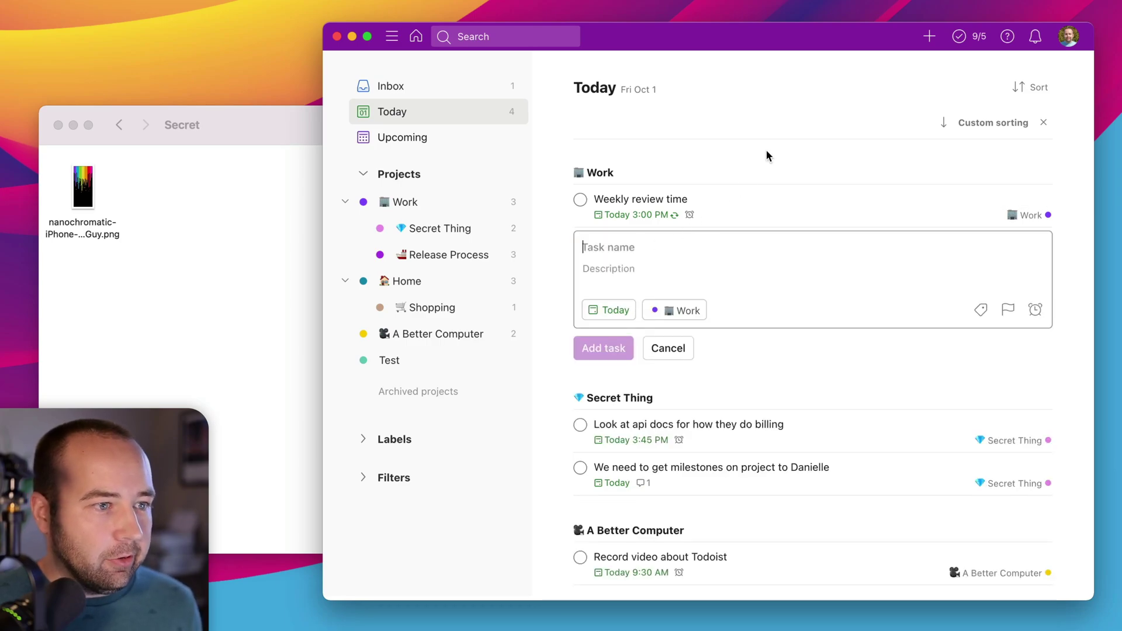
{"action": "type", "text": "Downloa"}
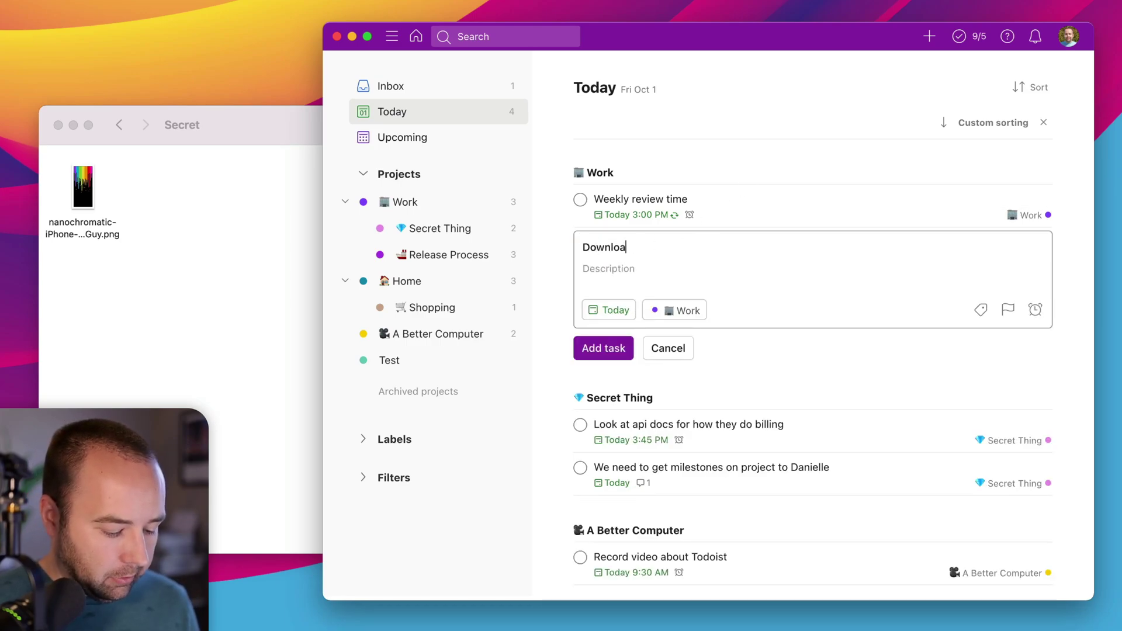
{"action": "type", "text": "d wallpaper"}
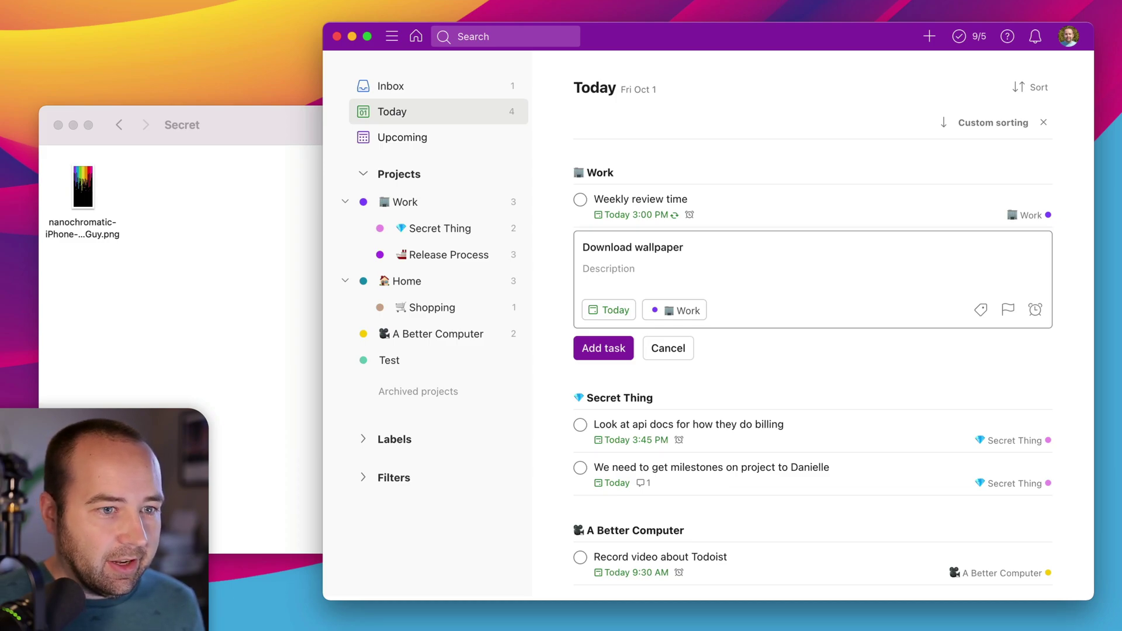
{"action": "left_click", "coordinate": [620, 351]}
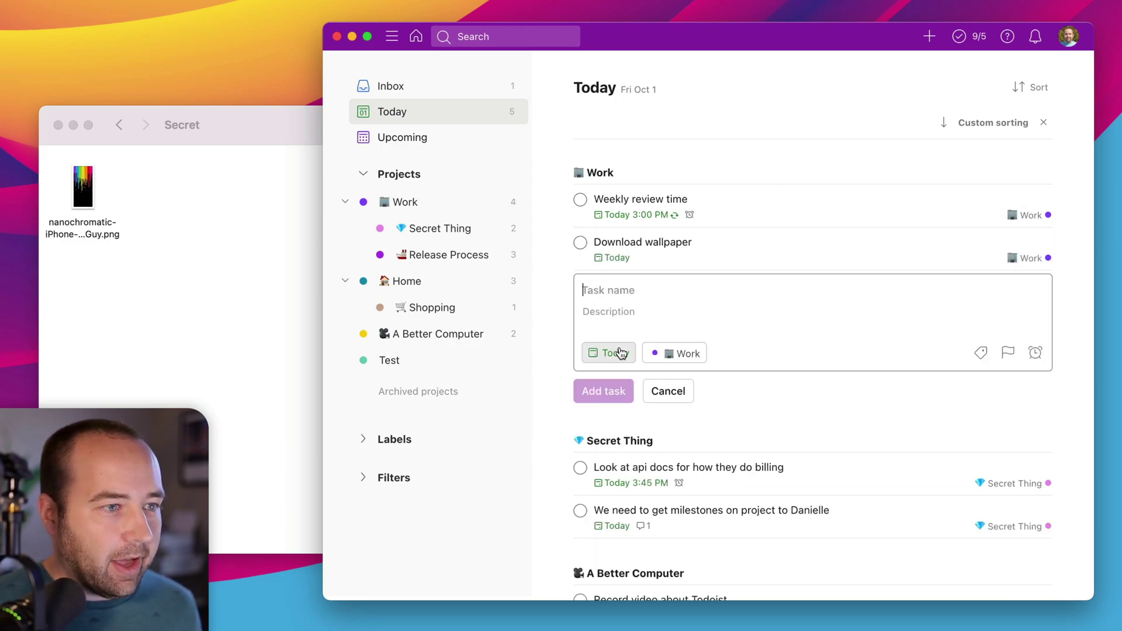
Post a comment 'This is the file' with the wallpaper PNG attached.
{"action": "left_click", "coordinate": [749, 258]}
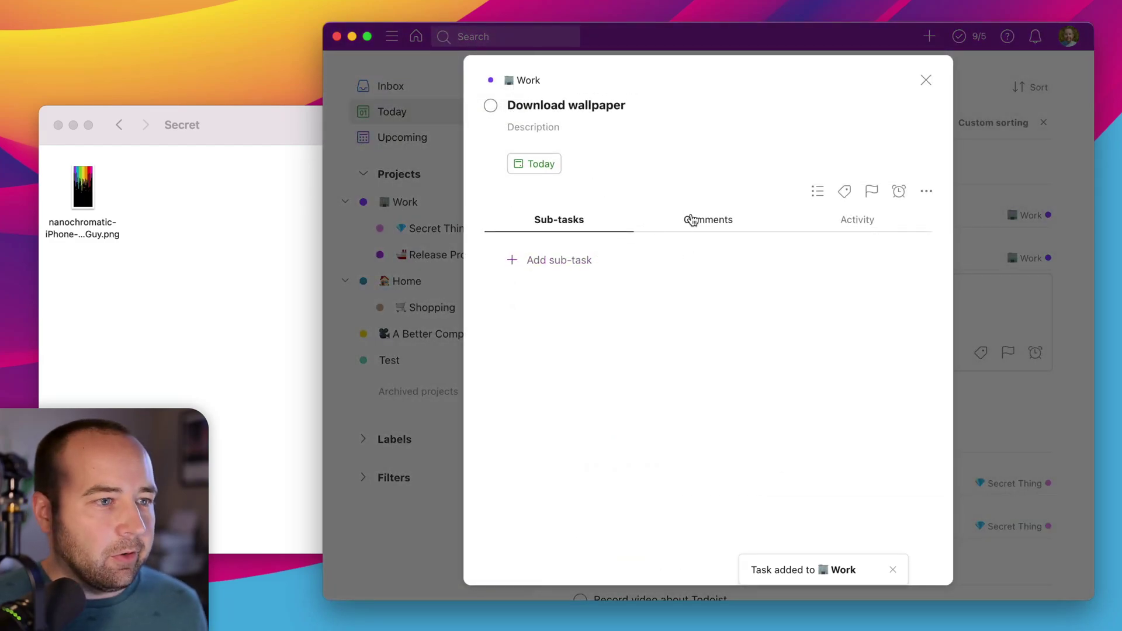
{"action": "left_click", "coordinate": [708, 221]}
{"action": "left_click_drag", "start_coordinate": [111, 239], "coordinate": [633, 304]}
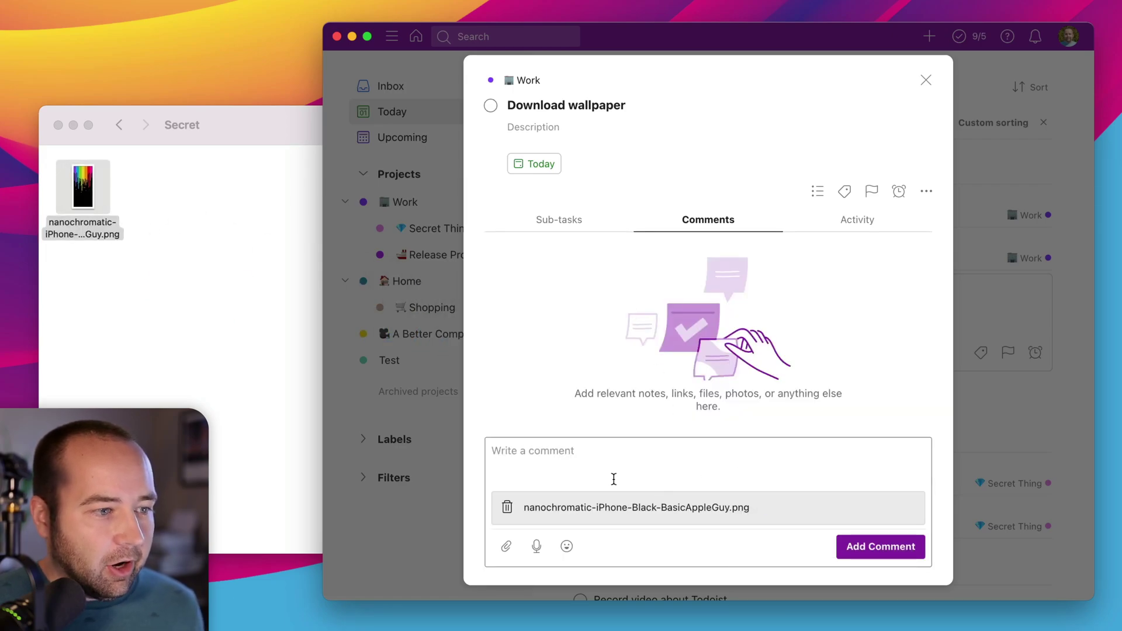
{"action": "type", "text": "This is"}
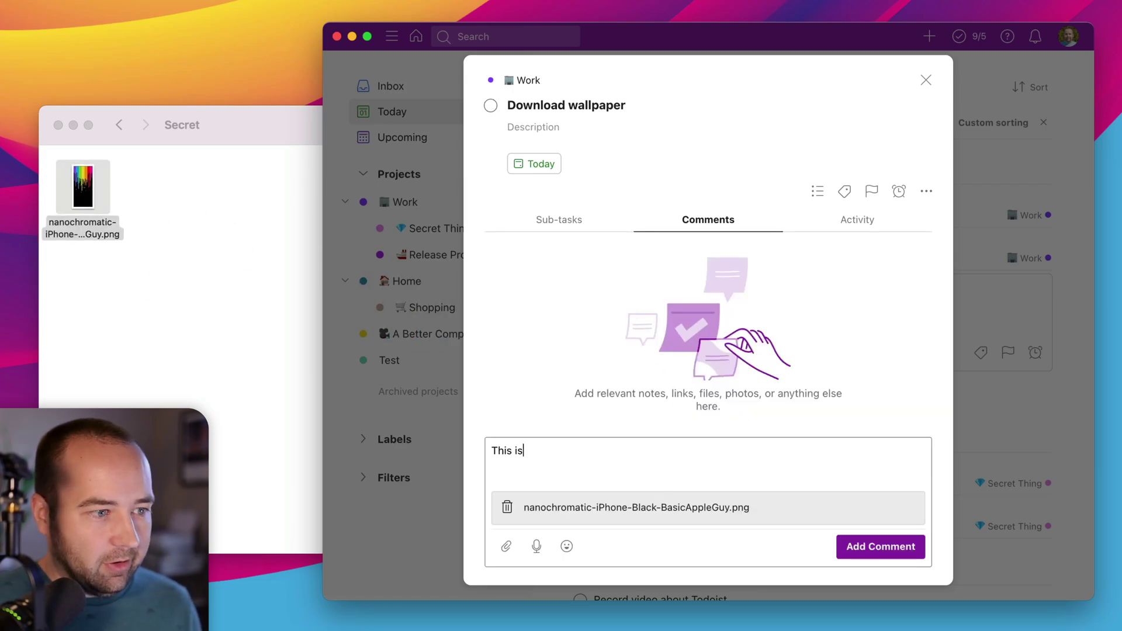
{"action": "type", "text": "the file"}
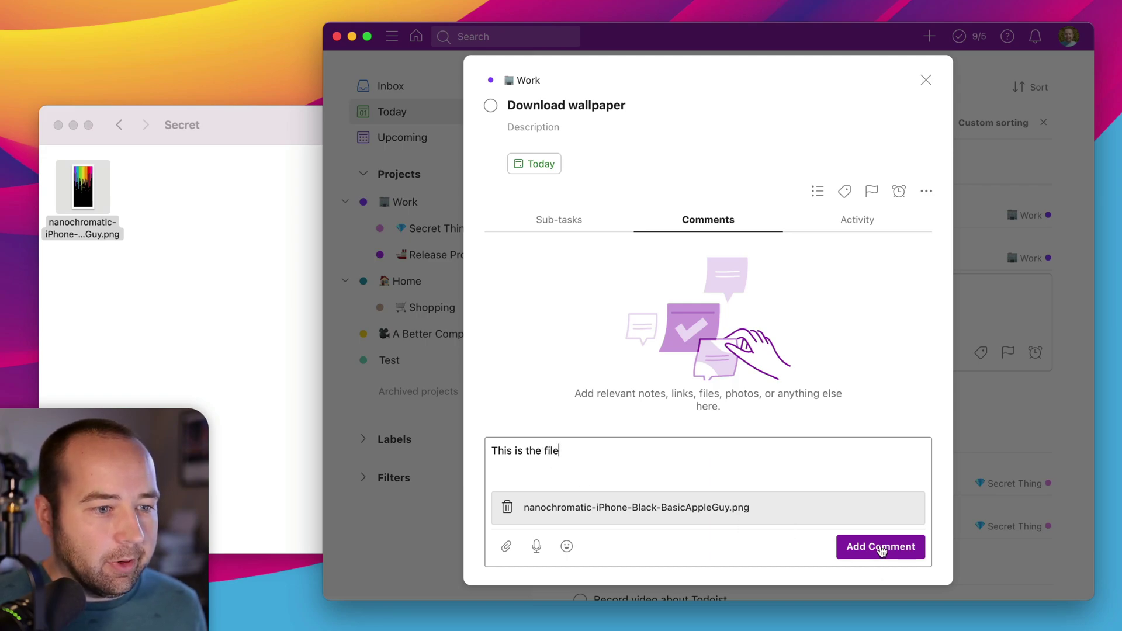
{"action": "left_click", "coordinate": [882, 551]}
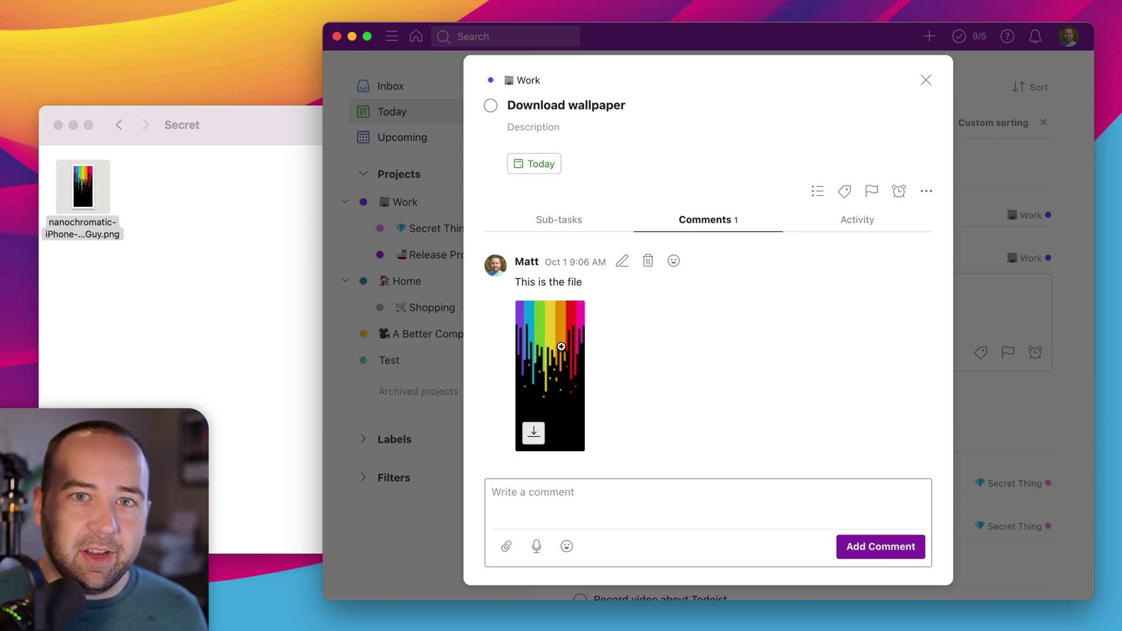
Close the task details, dismiss the empty new-task form, and reopen Download wallpaper.
{"action": "left_click", "coordinate": [451, 246]}
{"action": "left_click", "coordinate": [668, 392]}
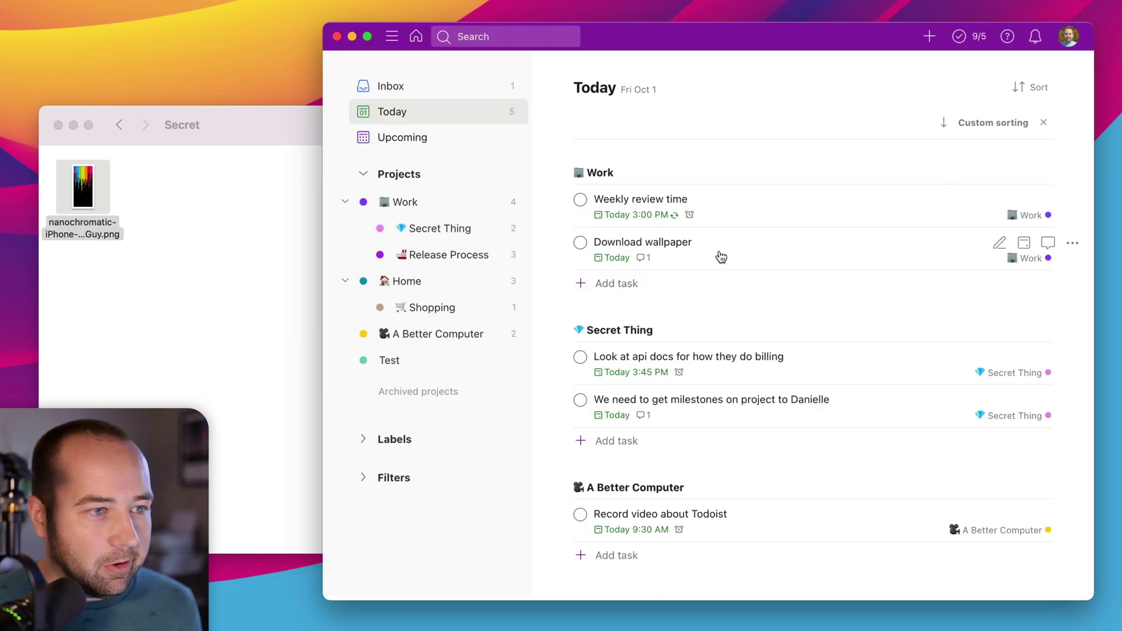
{"action": "left_click", "coordinate": [741, 259]}
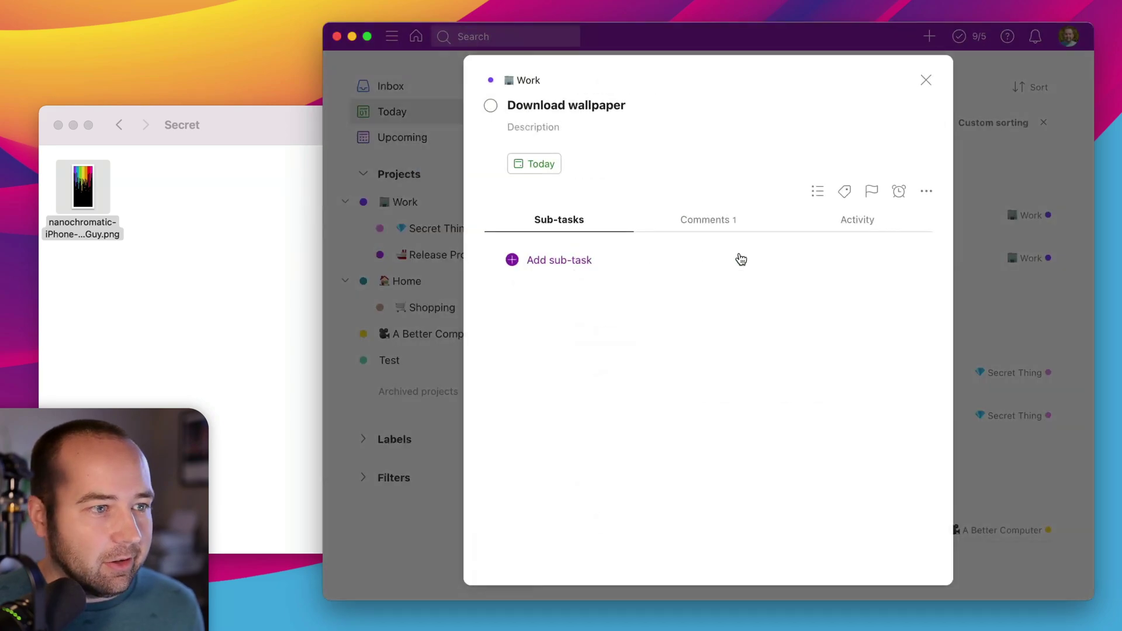
Open the comment's wallpaper image in Safari, zoom to full width, then back to fit.
{"action": "left_click", "coordinate": [719, 223]}
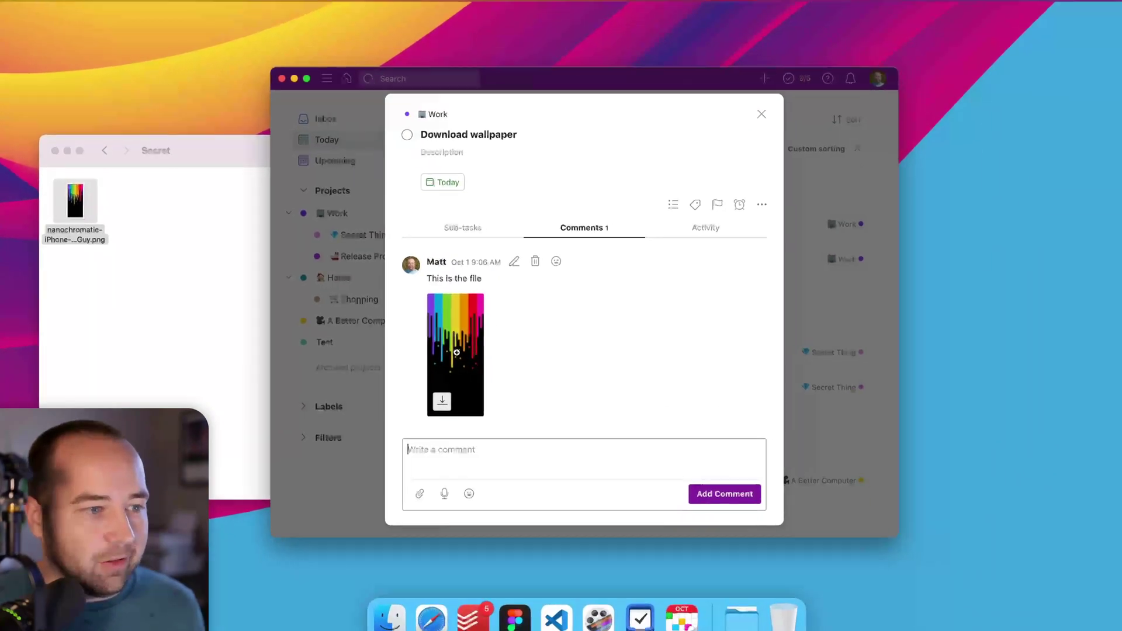
{"action": "left_click", "coordinate": [522, 367]}
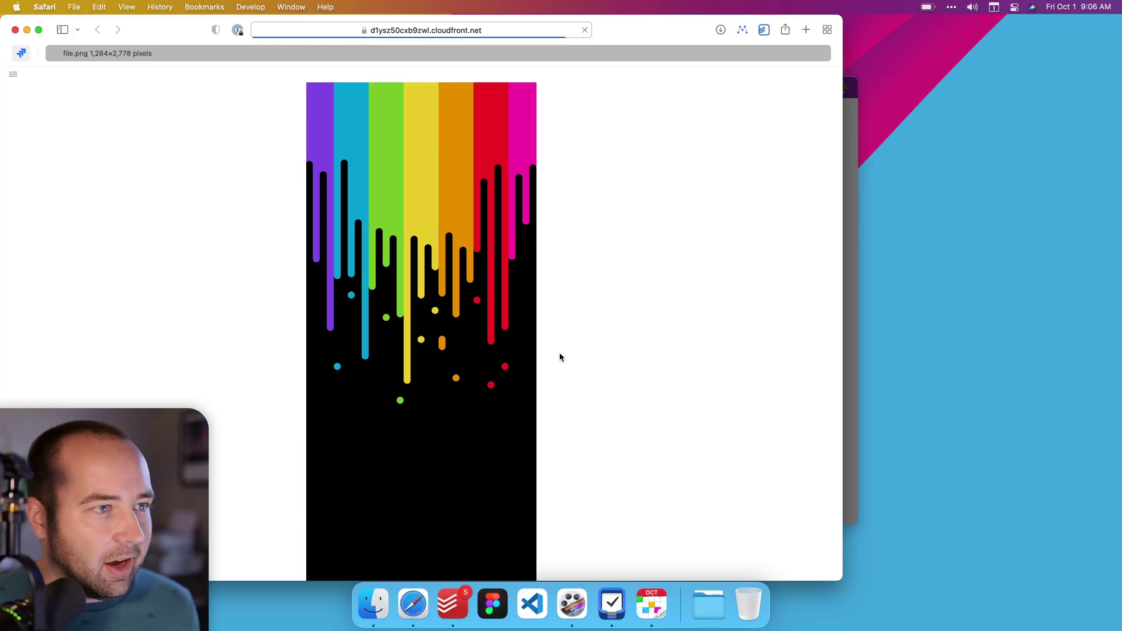
{"action": "left_click", "coordinate": [459, 296]}
{"action": "left_click", "coordinate": [458, 282]}
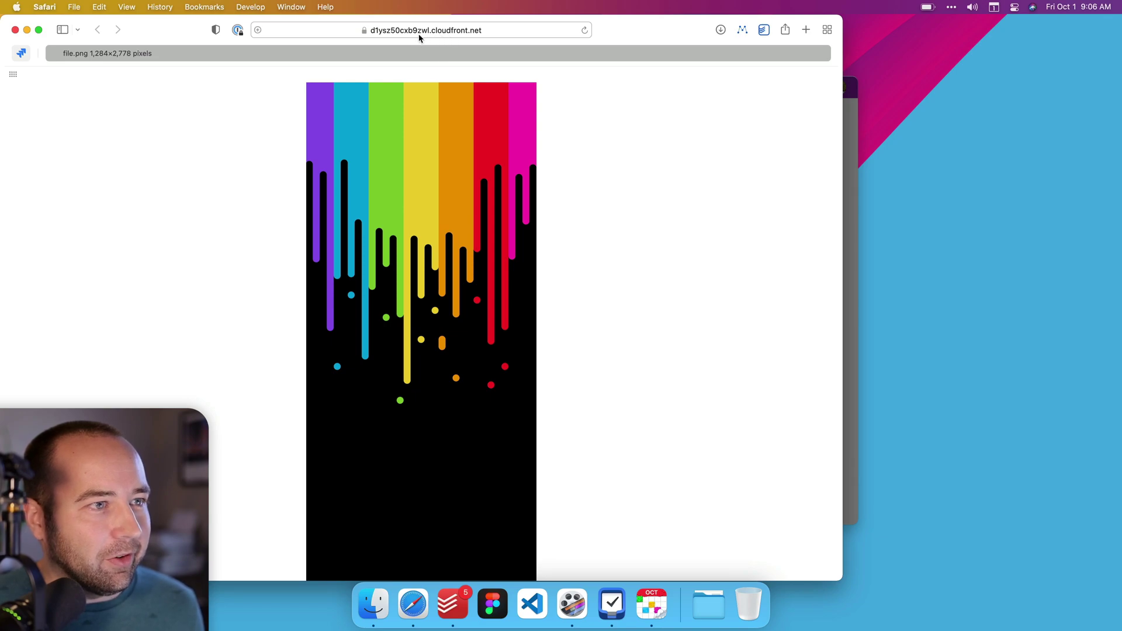
Hide Safari with Cmd+H to return to the Download wallpaper task in Todoist.
{"action": "key", "text": "cmd+h"}
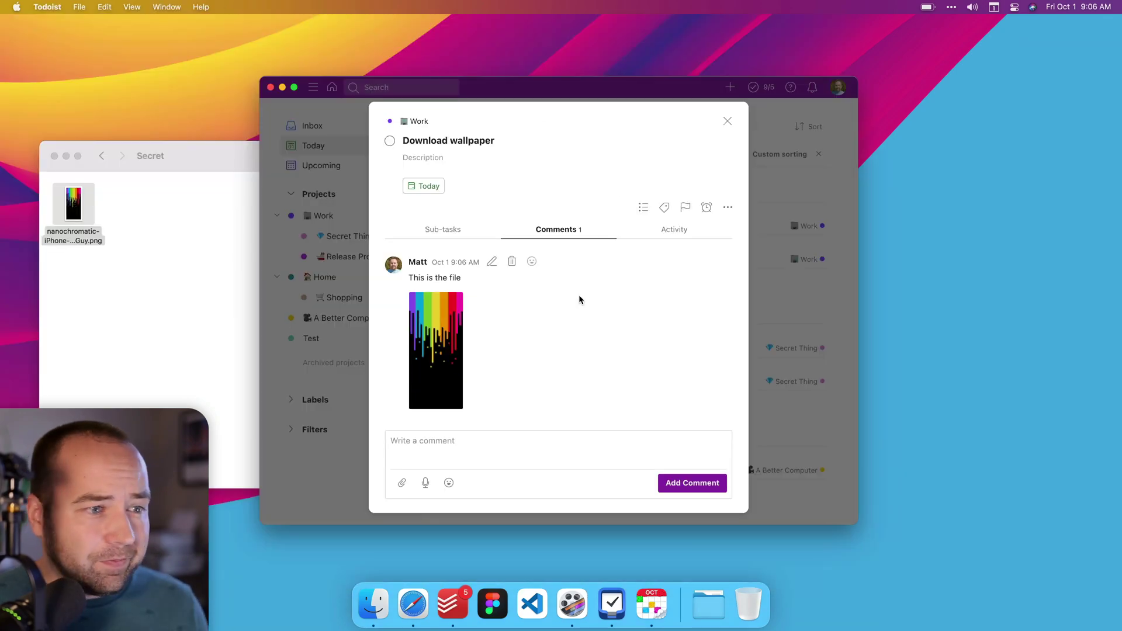